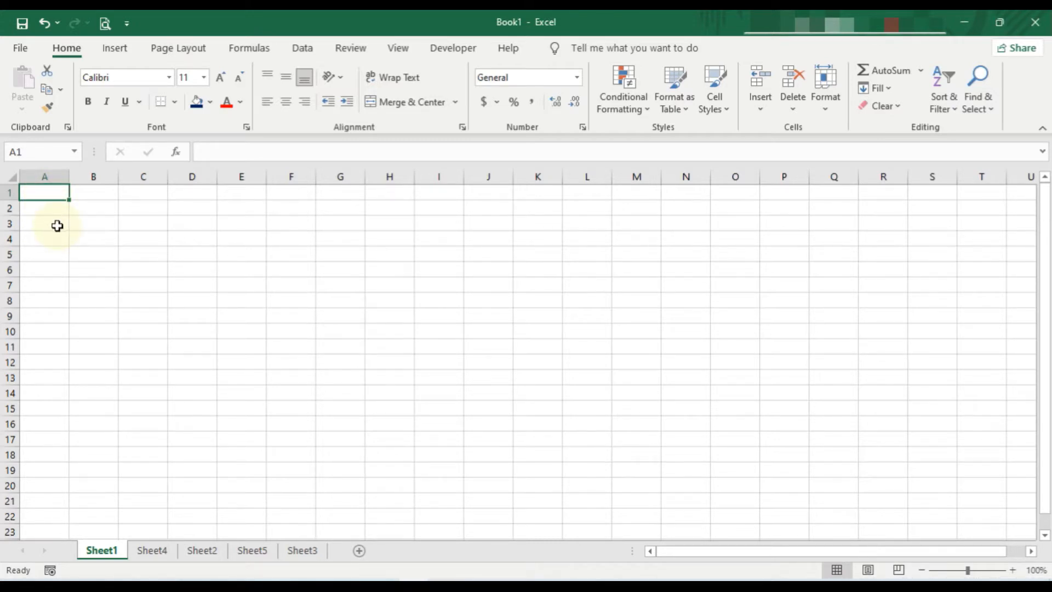
Step: Enter the formula =50+15 in cell A1 of Sheet1
{"action": "type", "text": "="}
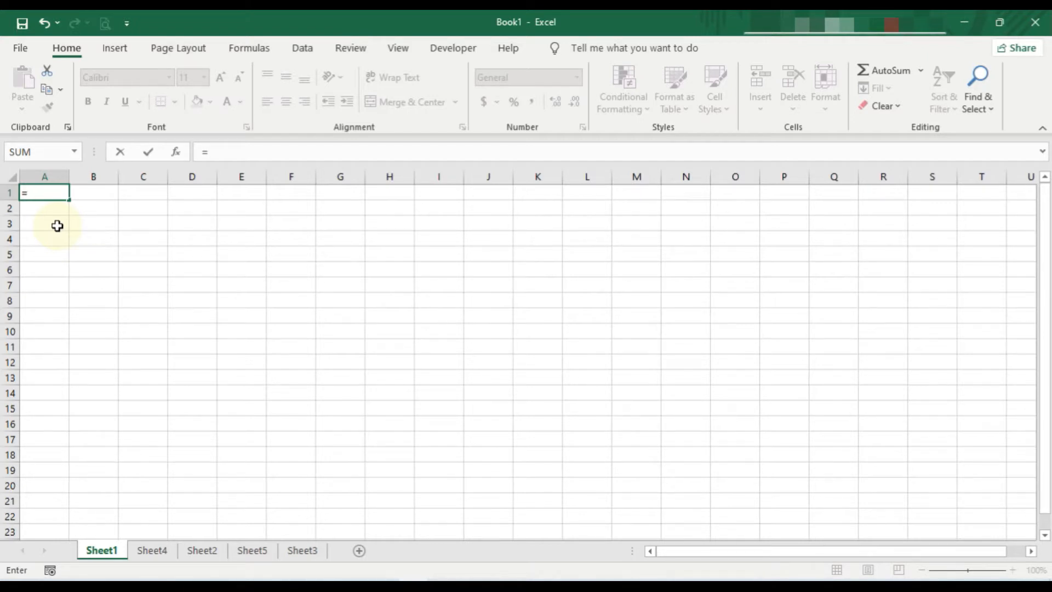
{"action": "type", "text": "50+"}
{"action": "type", "text": "15"}
{"action": "key", "text": "Return"}
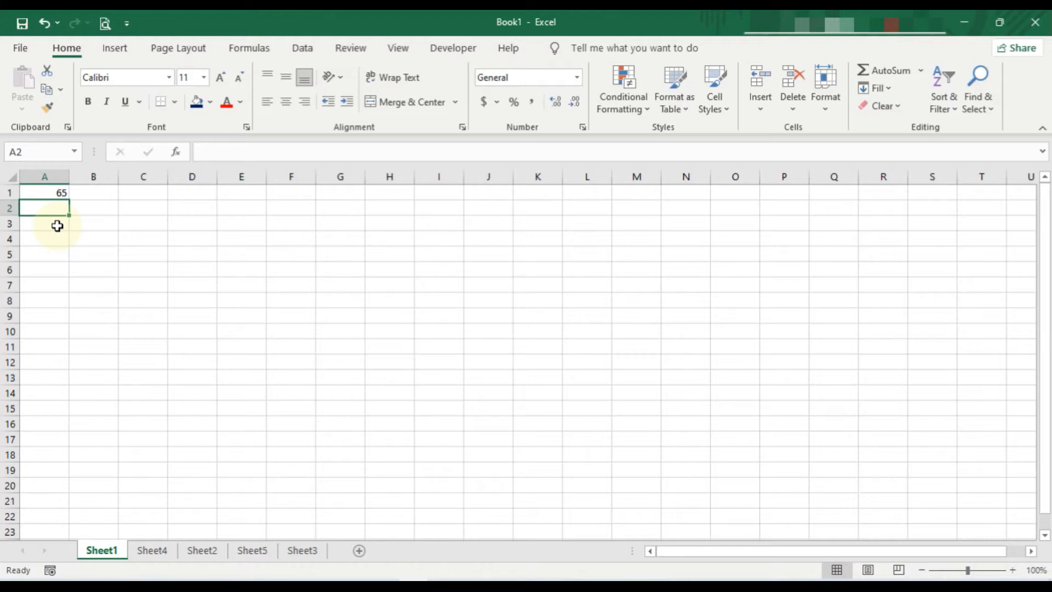
Step: Enter the formula =(50+15)/2 in cell A2 to halve the sum
{"action": "type", "text": "="}
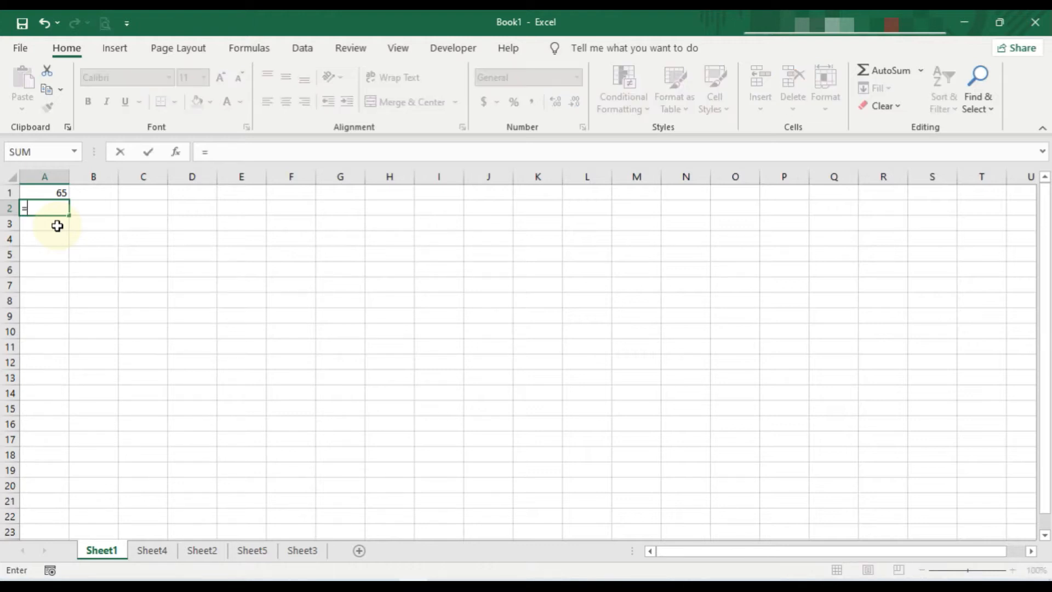
{"action": "type", "text": "(50+15"}
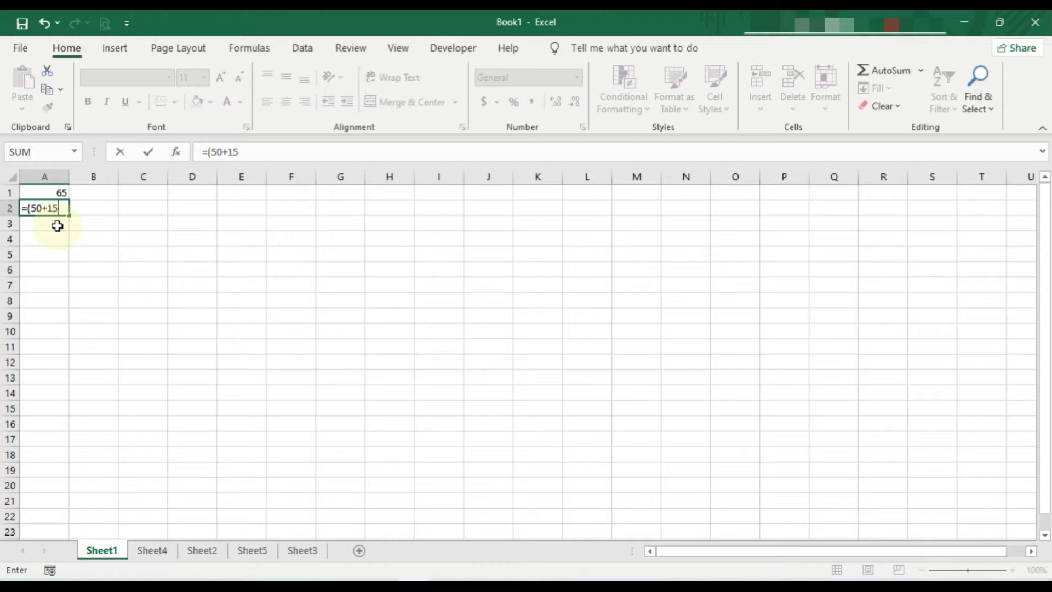
{"action": "type", "text": ")/2"}
{"action": "key", "text": "Return"}
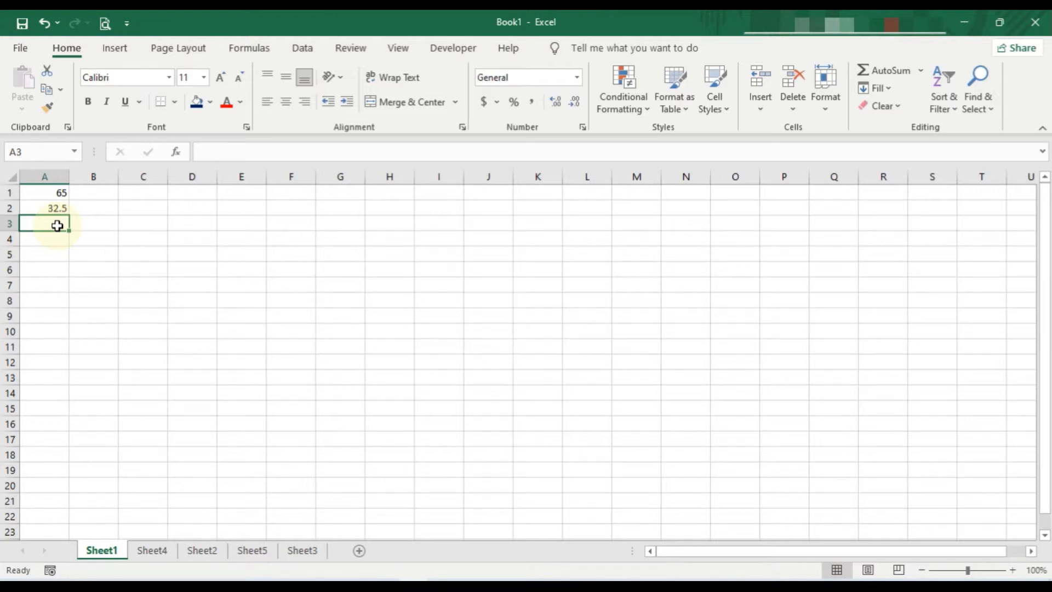
Step: Examine the table of operators, operations and example formulas on Sheet4
{"action": "left_click", "coordinate": [150, 553]}
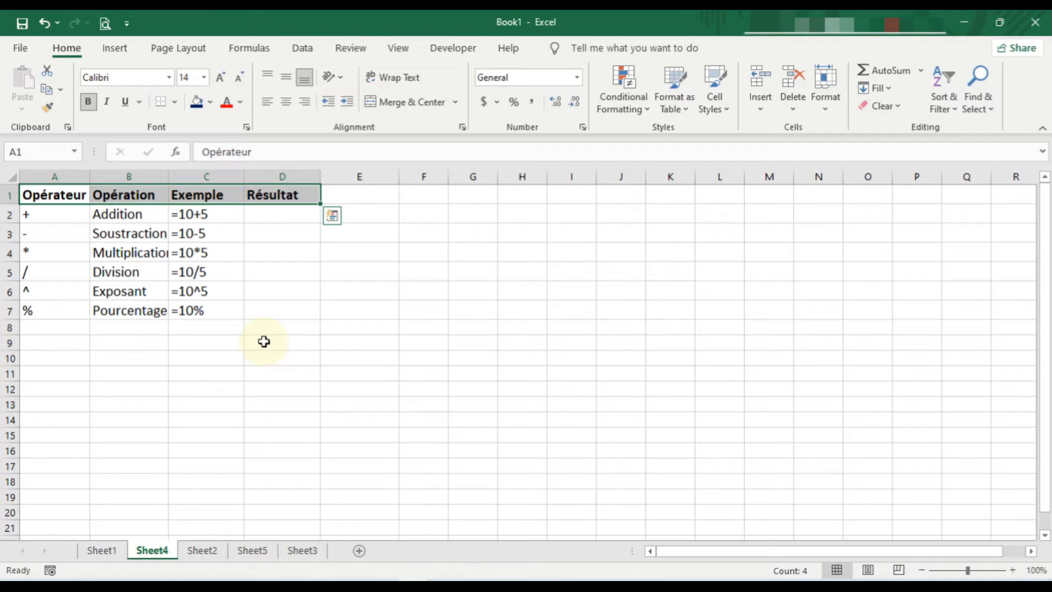
{"action": "left_click", "coordinate": [278, 229]}
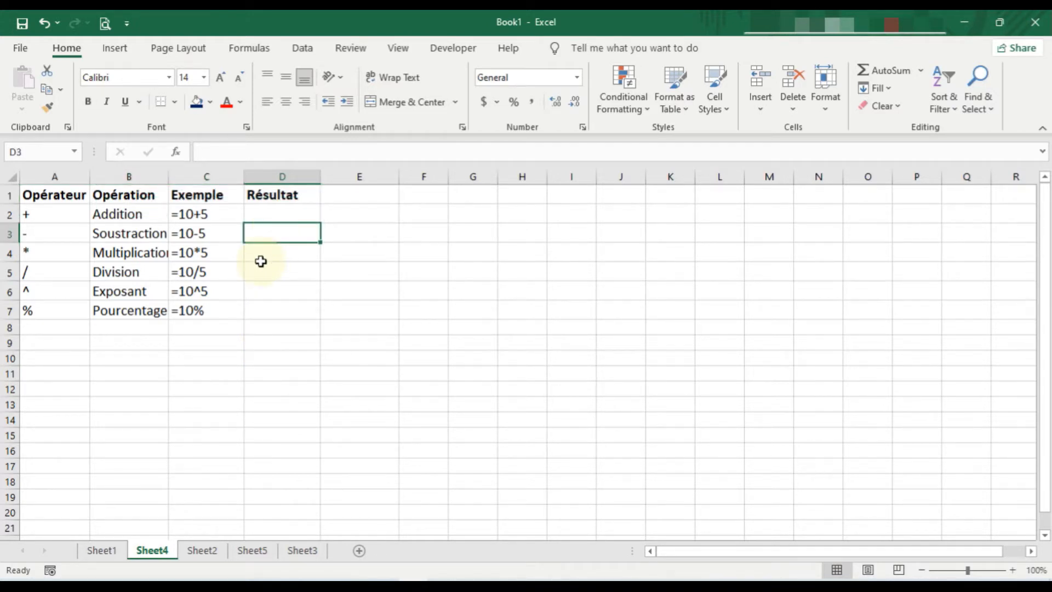
{"action": "left_click", "coordinate": [268, 215]}
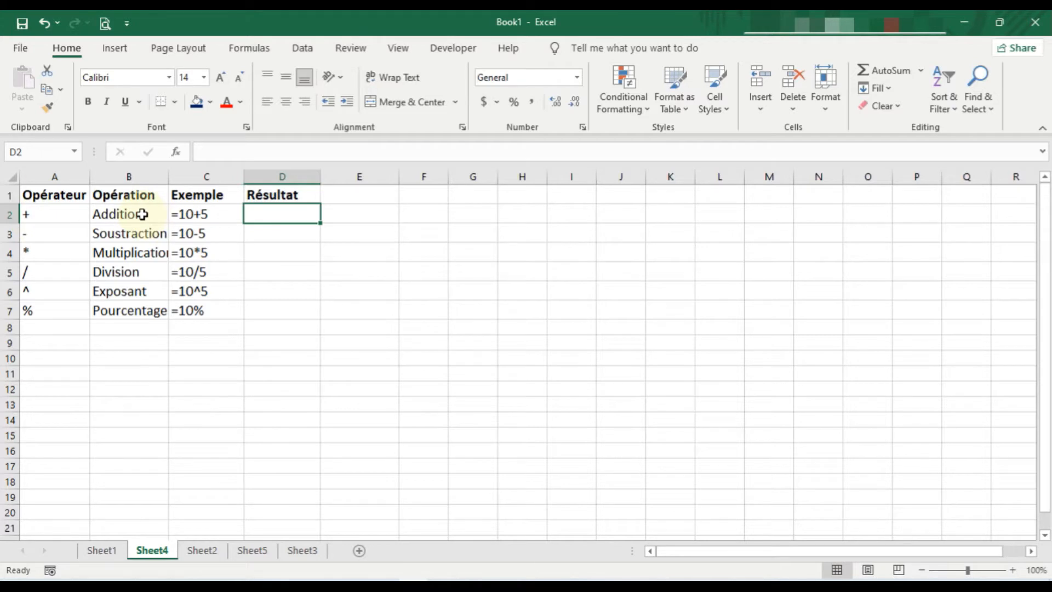
{"action": "left_click", "coordinate": [53, 237]}
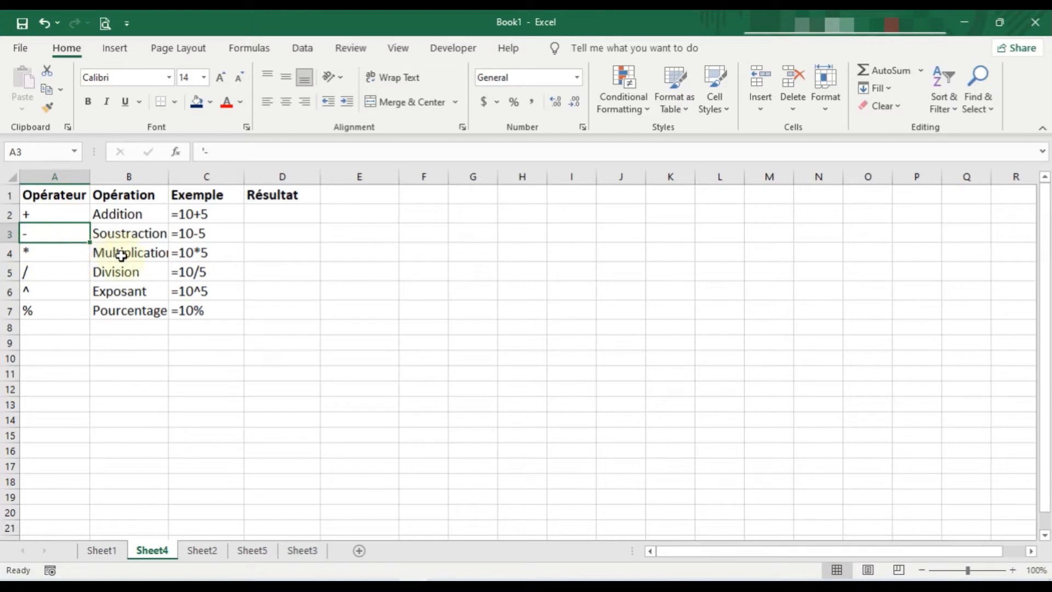
{"action": "left_click", "coordinate": [34, 273]}
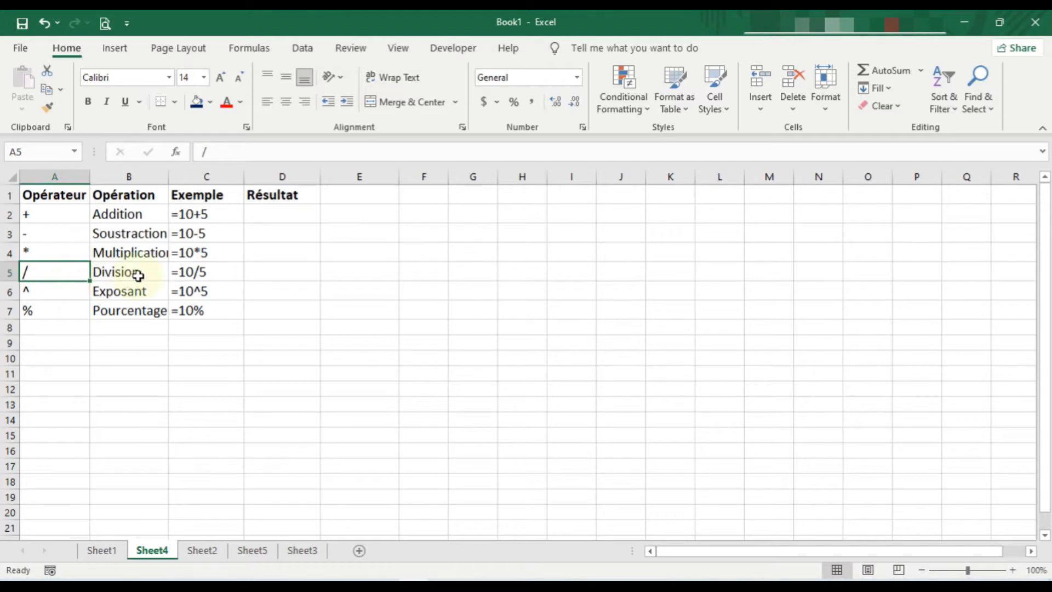
{"action": "left_click", "coordinate": [43, 294]}
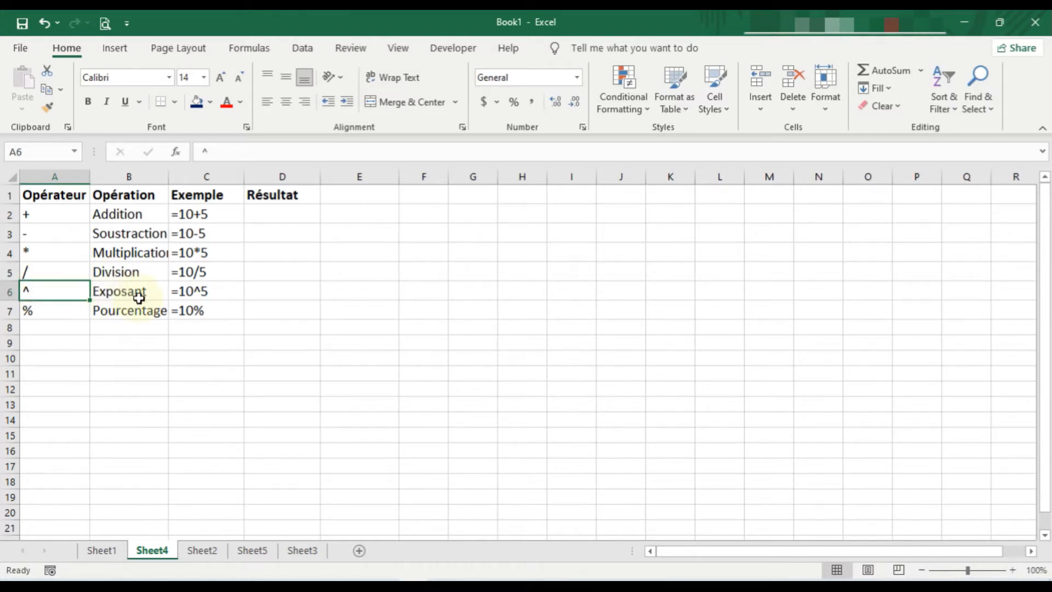
{"action": "left_click", "coordinate": [50, 312]}
{"action": "left_click", "coordinate": [133, 307]}
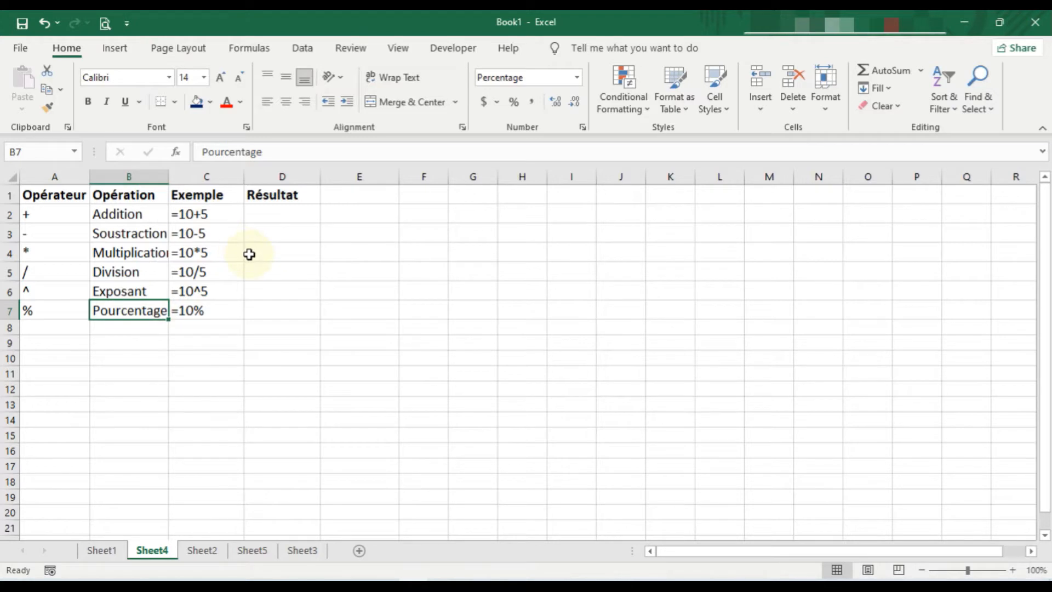
Step: Fill the Résultat column for addition and subtraction with =10+5 in D2 and =10-5 in D3
{"action": "left_click", "coordinate": [264, 216]}
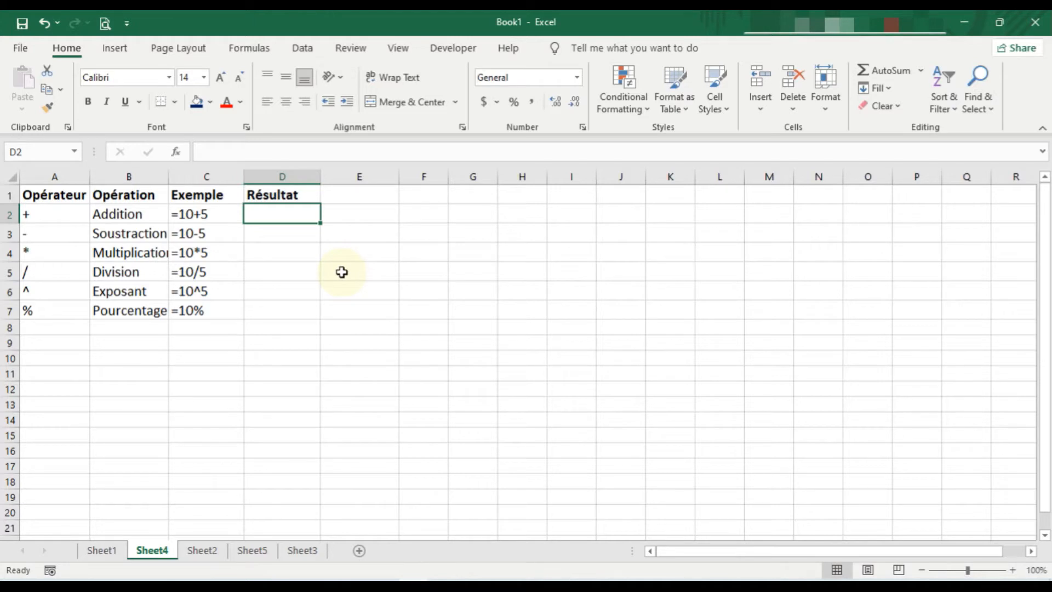
{"action": "type", "text": "="}
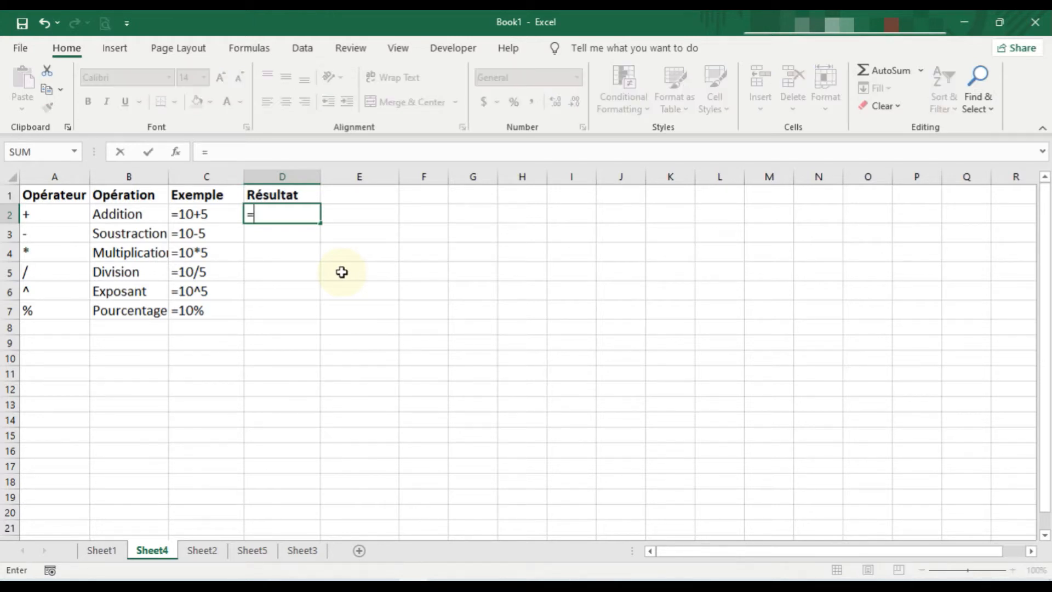
{"action": "type", "text": "10+5"}
{"action": "key", "text": "Return"}
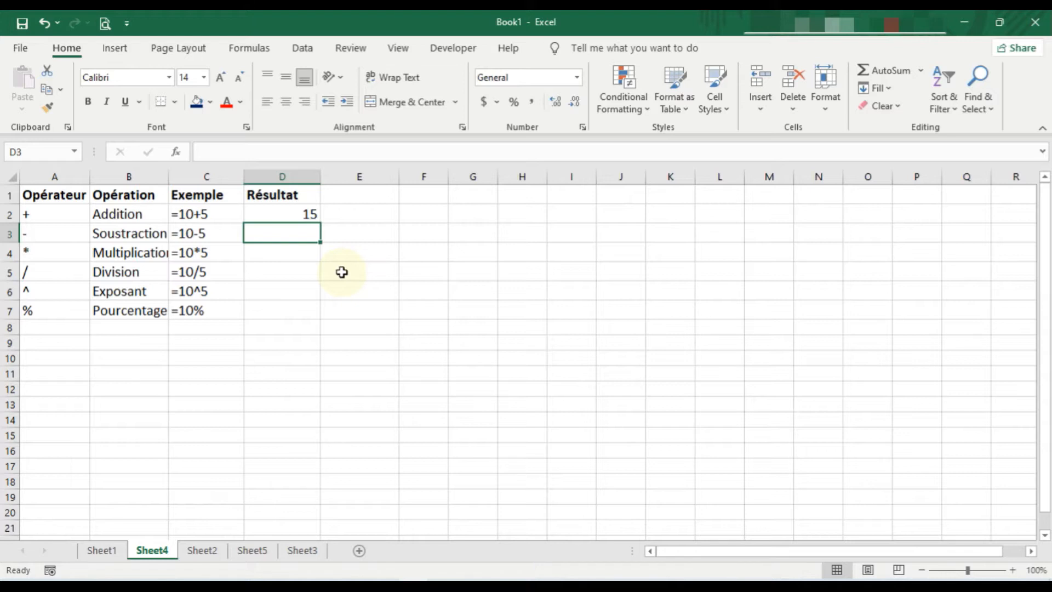
{"action": "type", "text": "="}
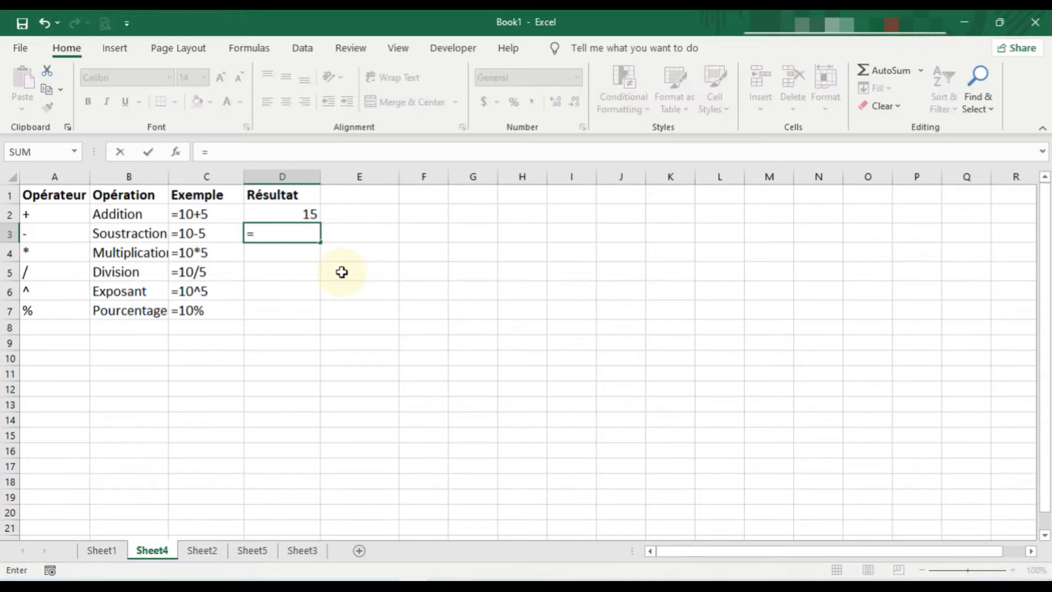
{"action": "type", "text": "10-5"}
{"action": "key", "text": "Return"}
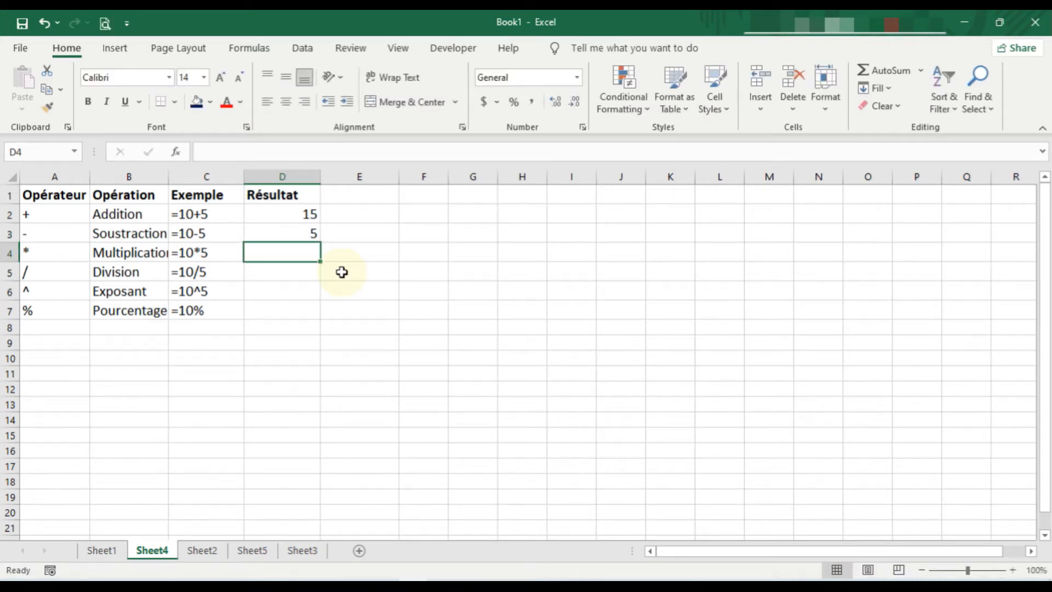
{"action": "type", "text": "10*"}
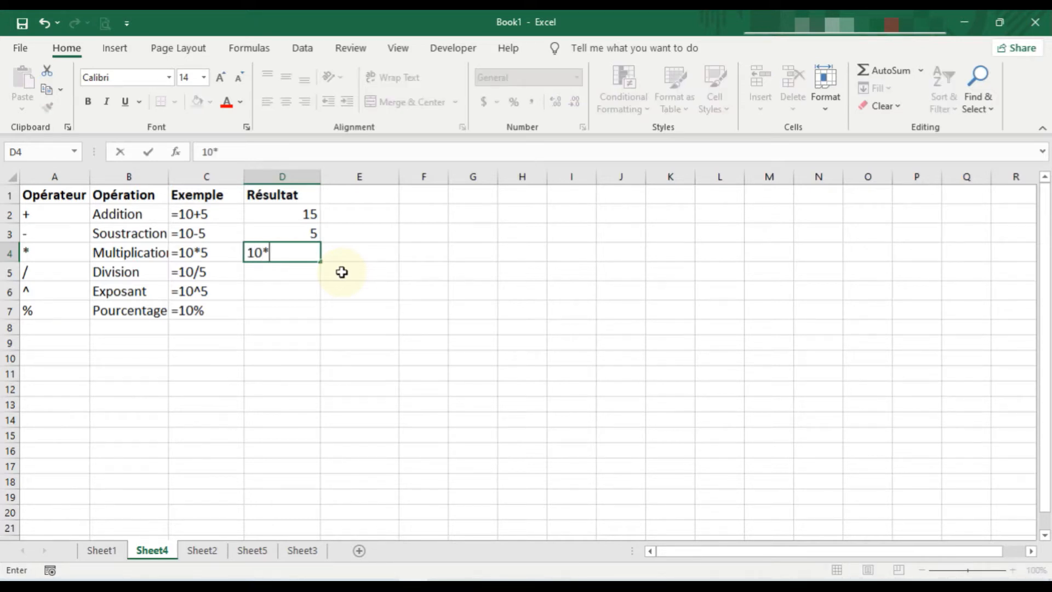
{"action": "type", "text": "5"}
{"action": "key", "text": "BackSpace"}
{"action": "key", "text": "BackSpace"}
{"action": "key", "text": "BackSpace"}
{"action": "key", "text": "BackSpace"}
Step: Enter the multiplication formula =10*5 in cell D4 of the Résultat column
{"action": "type", "text": "=10"}
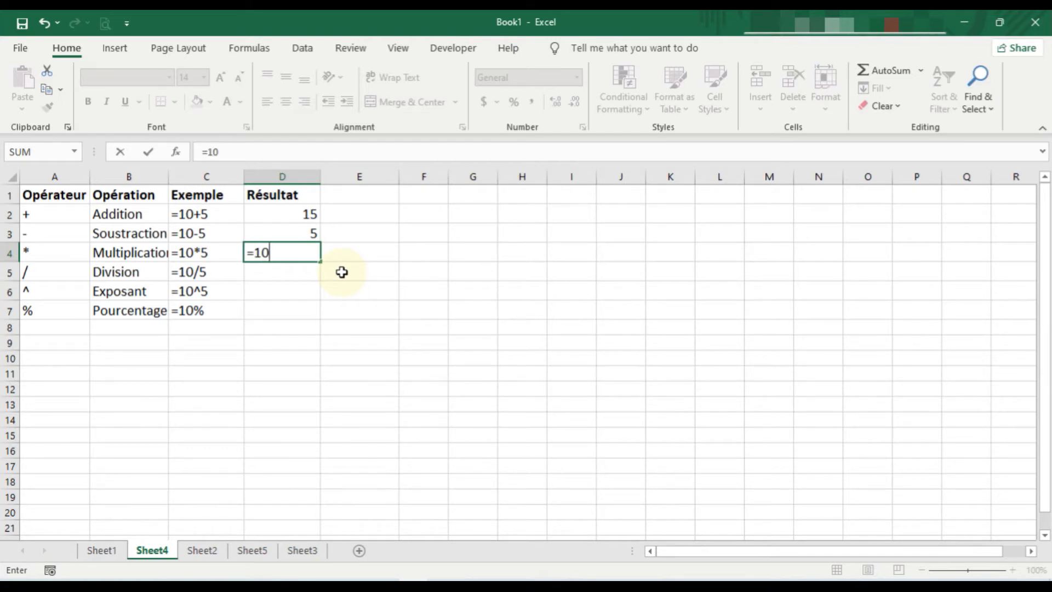
{"action": "type", "text": "*5"}
{"action": "key", "text": "Return"}
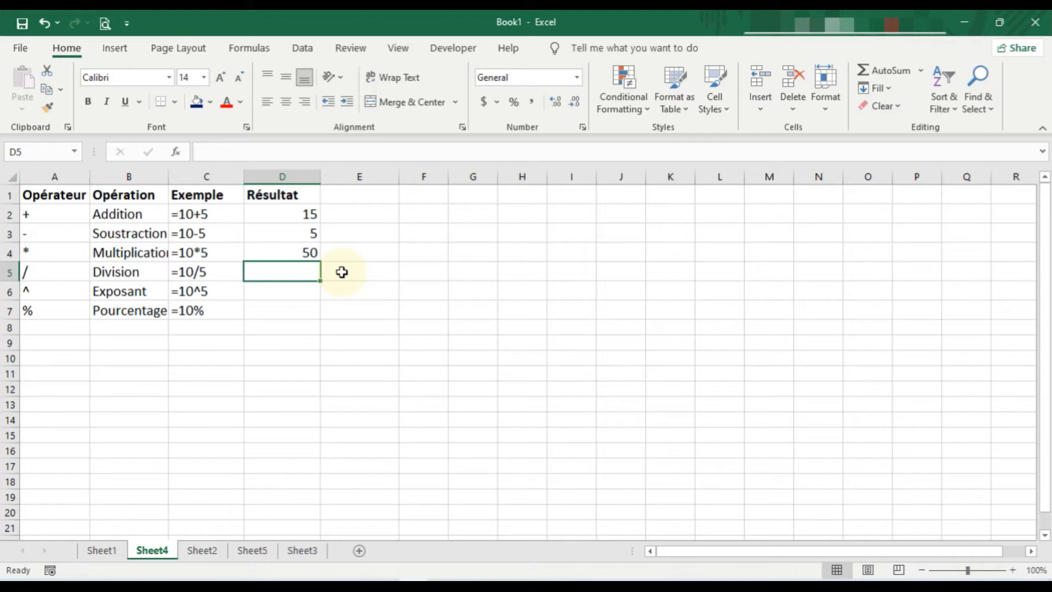
Step: Enter the division formula =10/5 in cell D5 of the Résultat column
{"action": "type", "text": "="}
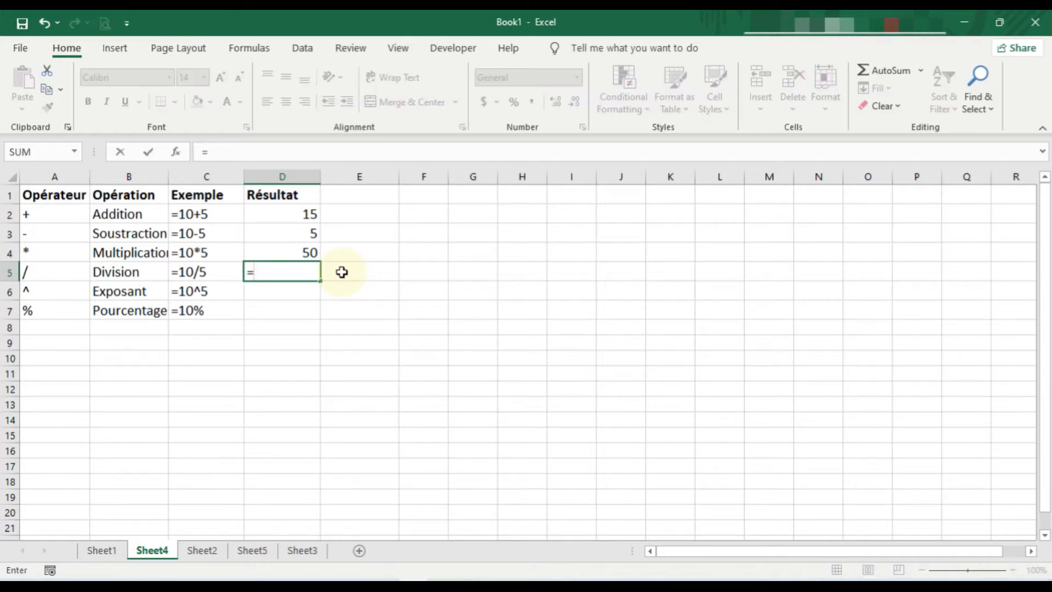
{"action": "type", "text": "10/5"}
{"action": "key", "text": "Return"}
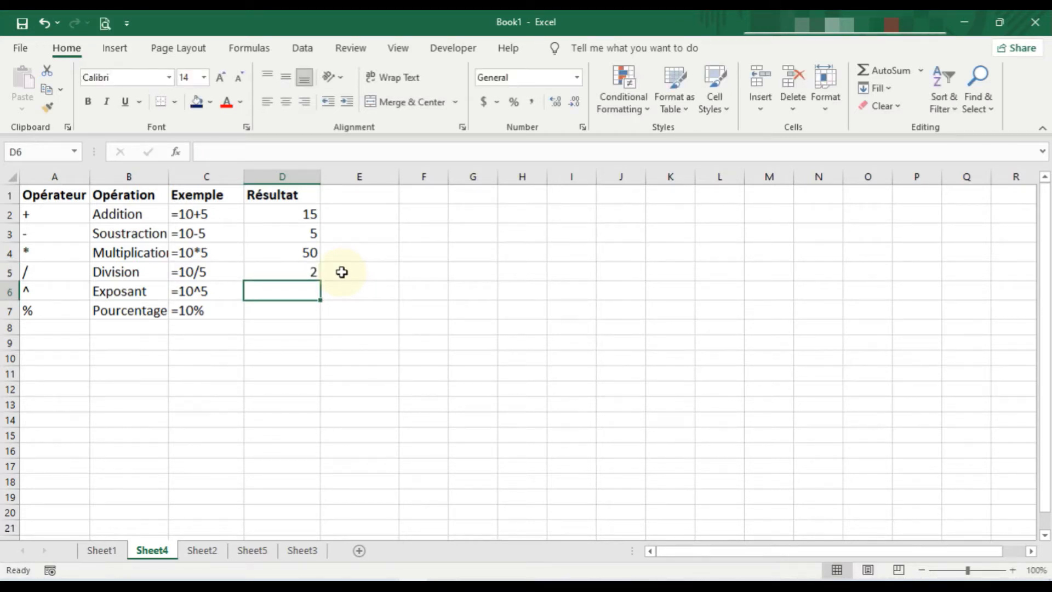
{"action": "key", "text": "End"}
{"action": "type", "text": "0"}
{"action": "key", "text": "BackSpace"}
Step: Enter the exponent formula =10^5 in cell D6 of the Résultat column
{"action": "type", "text": "=10"}
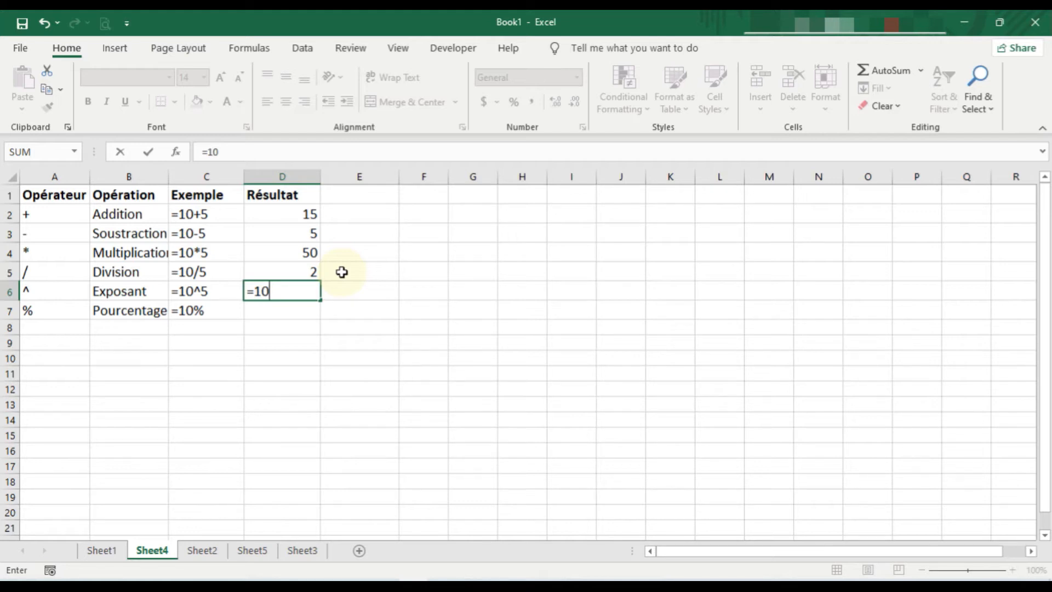
{"action": "type", "text": "^5"}
{"action": "key", "text": "Return"}
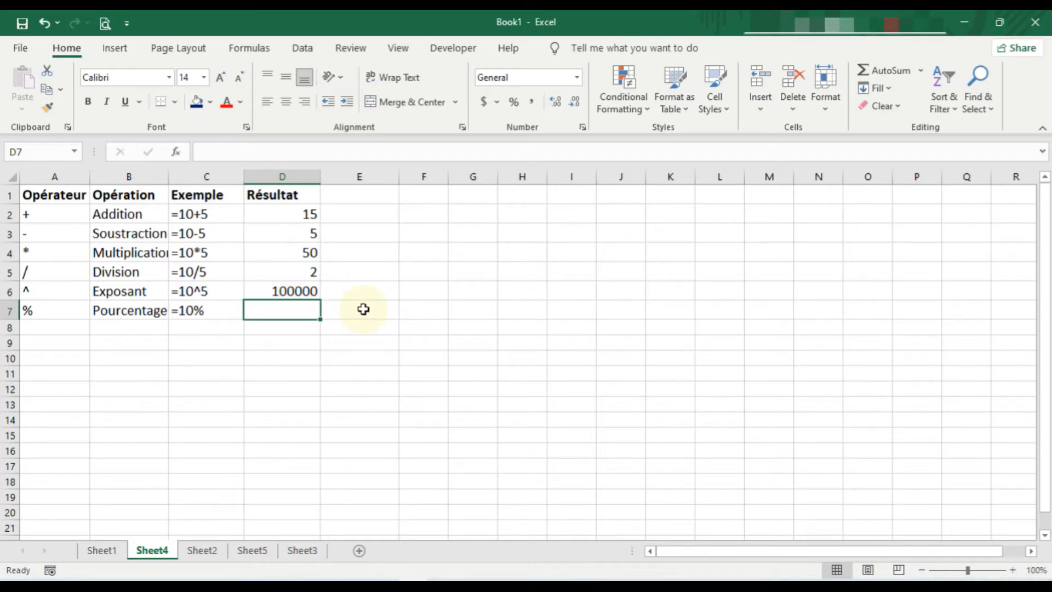
Step: Enter the percentage formula =10% in cell D7 of the Résultat column
{"action": "type", "text": "="}
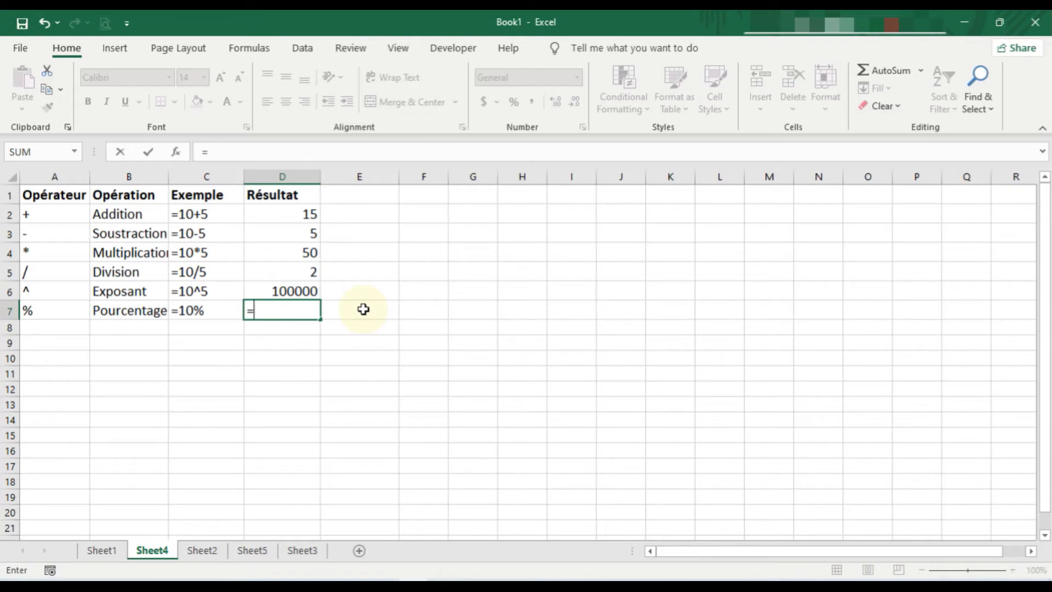
{"action": "type", "text": "10%"}
{"action": "key", "text": "Return"}
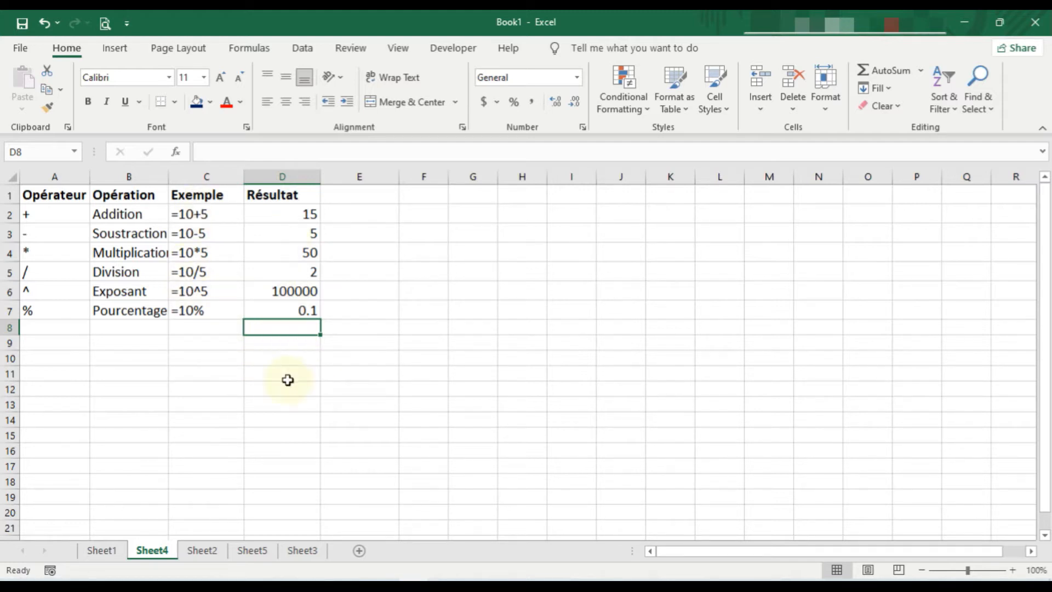
Step: On Sheet2, calculate the Tva amount in C2 with the typed-in values formula =200*20%
{"action": "left_click", "coordinate": [213, 551]}
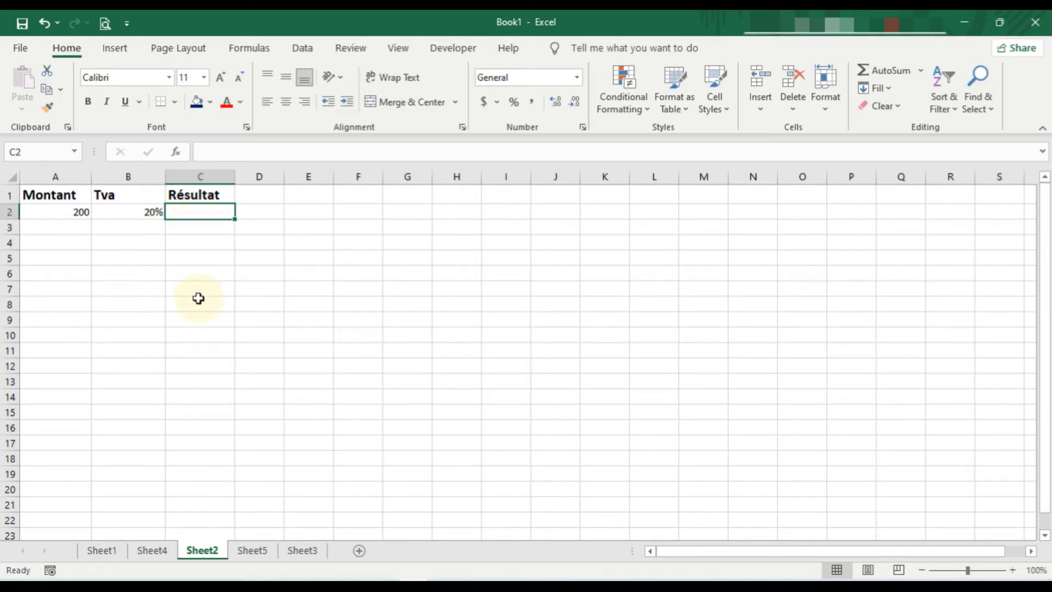
{"action": "type", "text": "="}
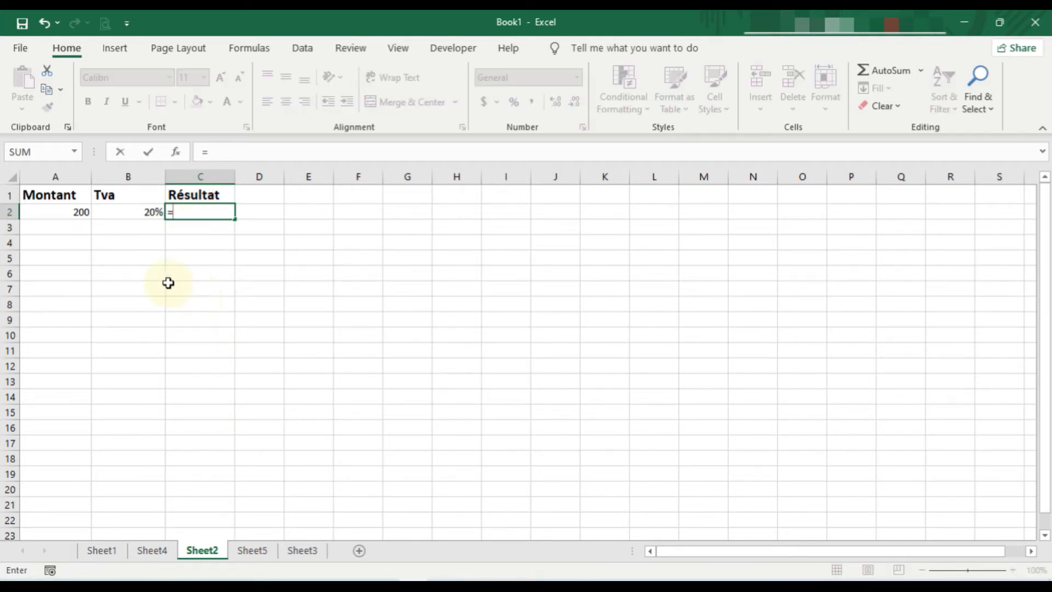
{"action": "left_click", "coordinate": [80, 213]}
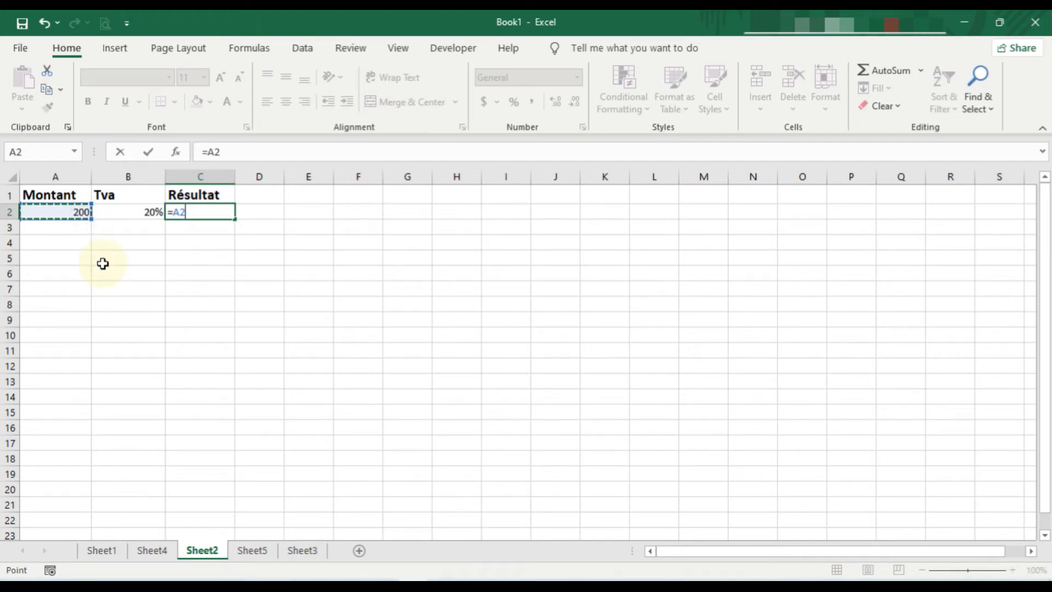
{"action": "key", "text": "BackSpace"}
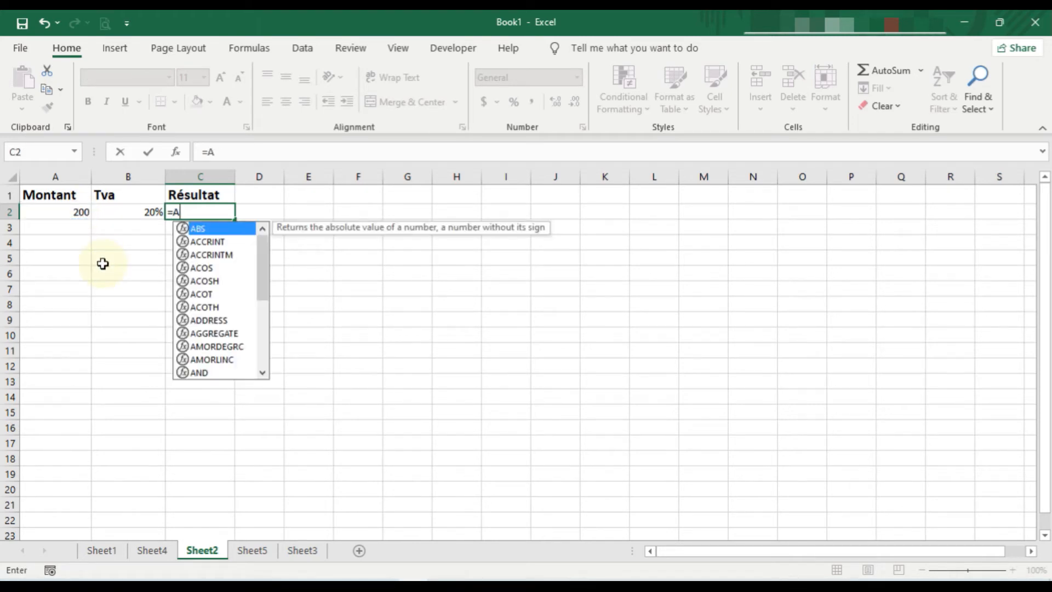
{"action": "key", "text": "BackSpace"}
{"action": "type", "text": "2000"}
{"action": "key", "text": "BackSpace"}
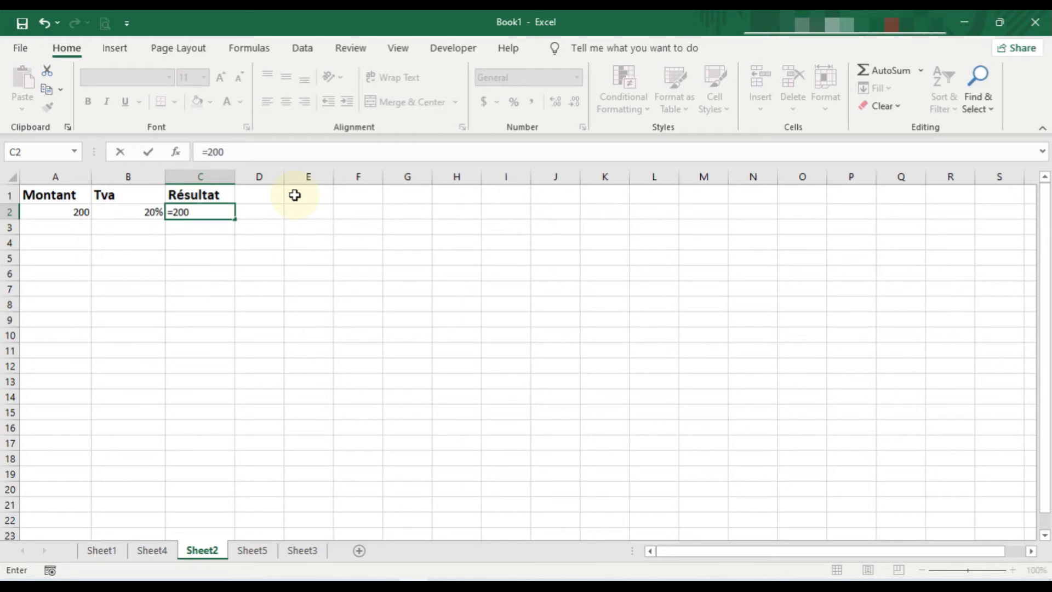
{"action": "type", "text": "*20%"}
{"action": "key", "text": "Return"}
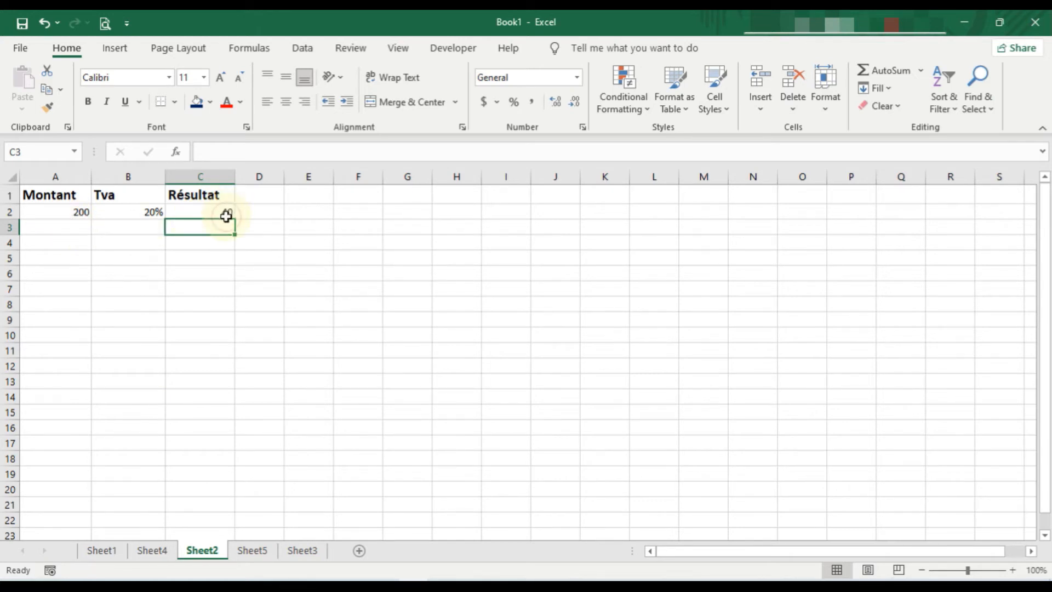
Step: Set the Montant in A2 to 300 and check the Résultat formula in C2
{"action": "left_click", "coordinate": [170, 260]}
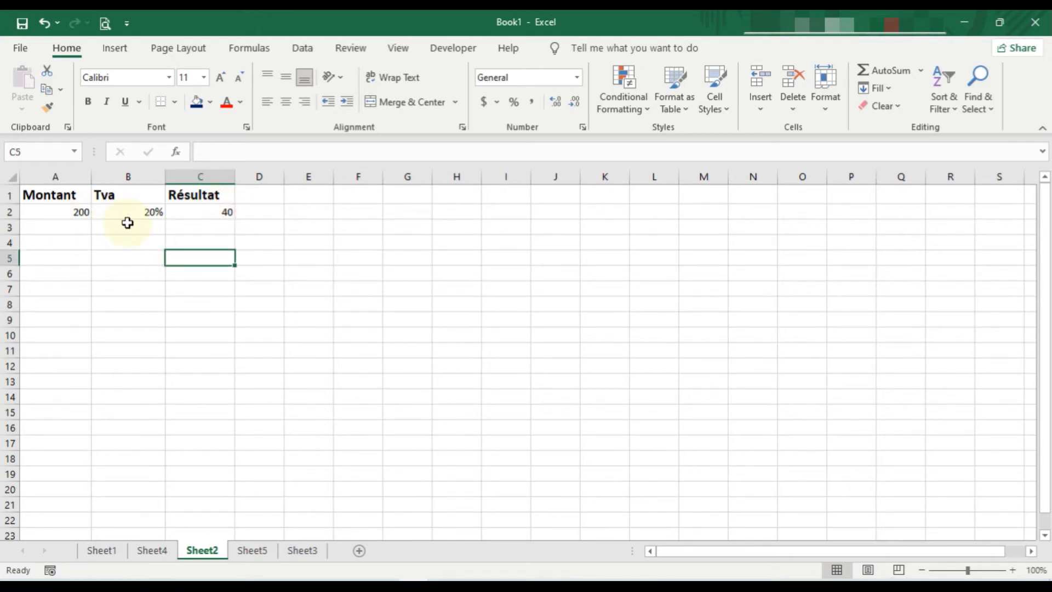
{"action": "left_click", "coordinate": [80, 213]}
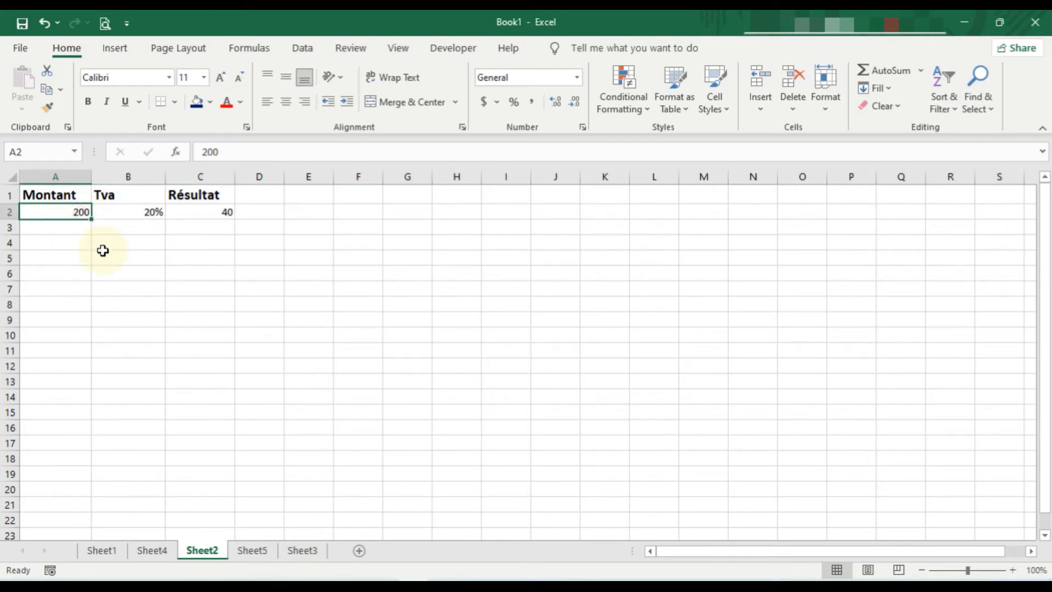
{"action": "type", "text": "300"}
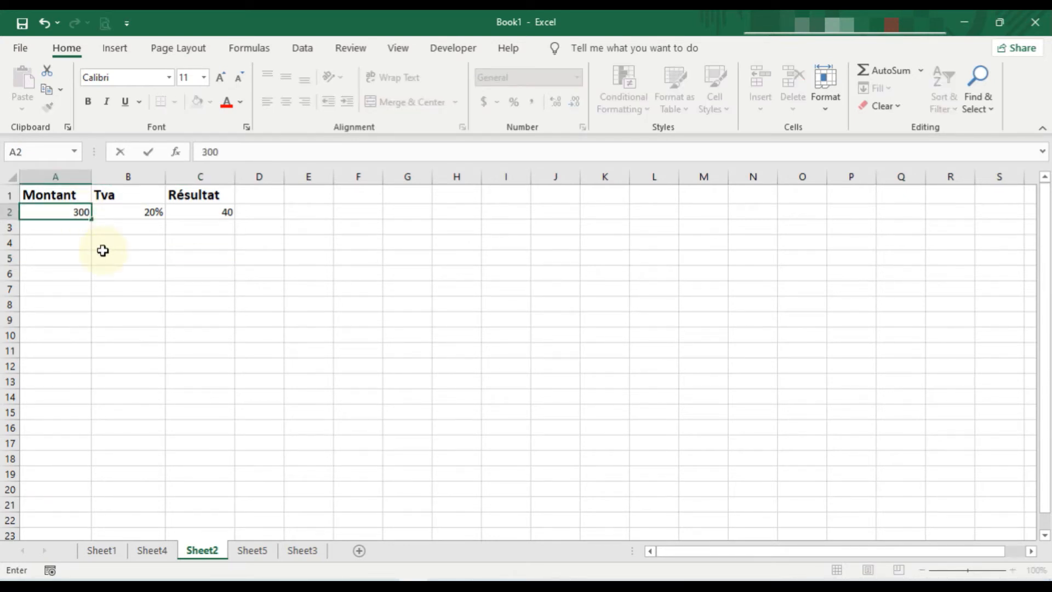
{"action": "key", "text": "Return"}
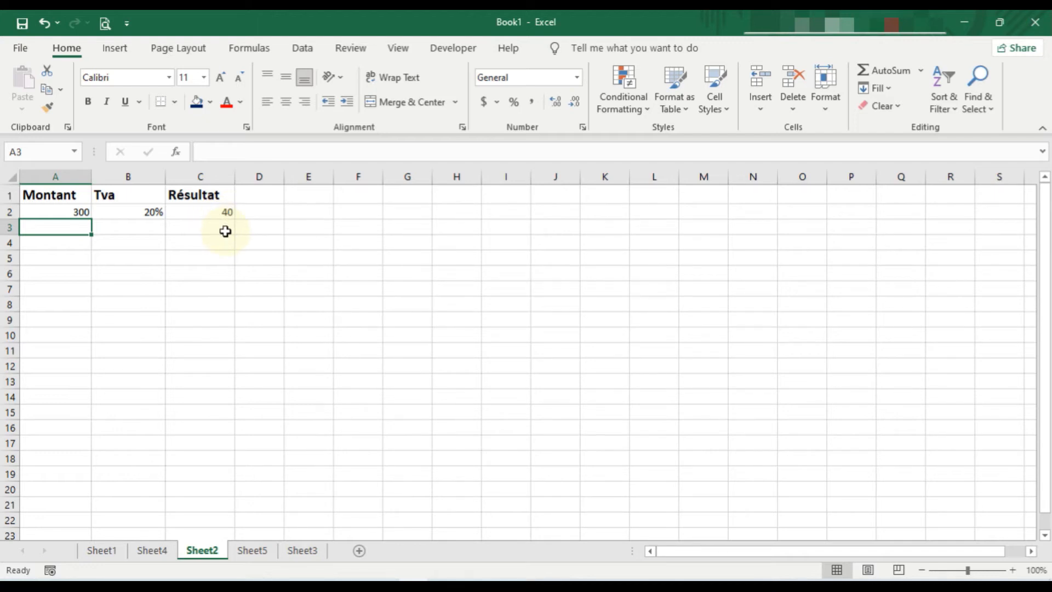
{"action": "left_click", "coordinate": [223, 214]}
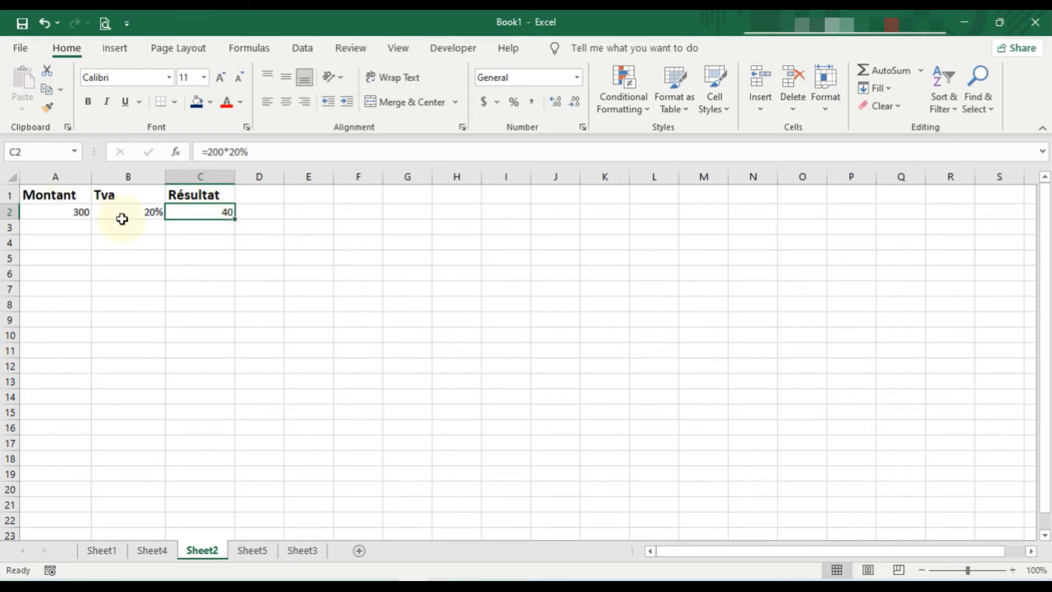
Step: Replace the Résultat formula in C2 with the cell-reference formula =A2*B2
{"action": "left_click", "coordinate": [206, 211]}
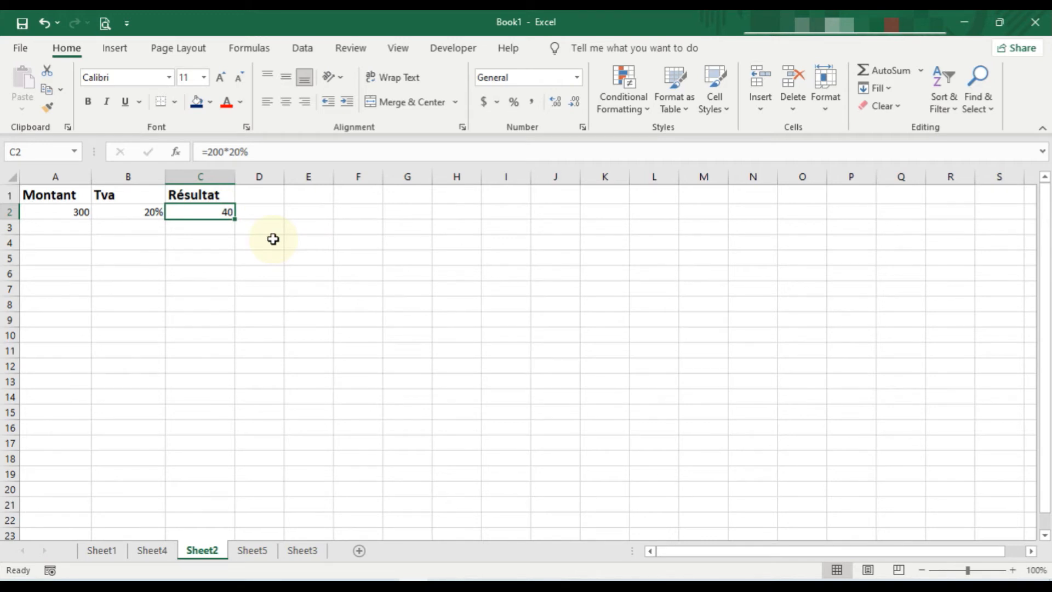
{"action": "type", "text": "="}
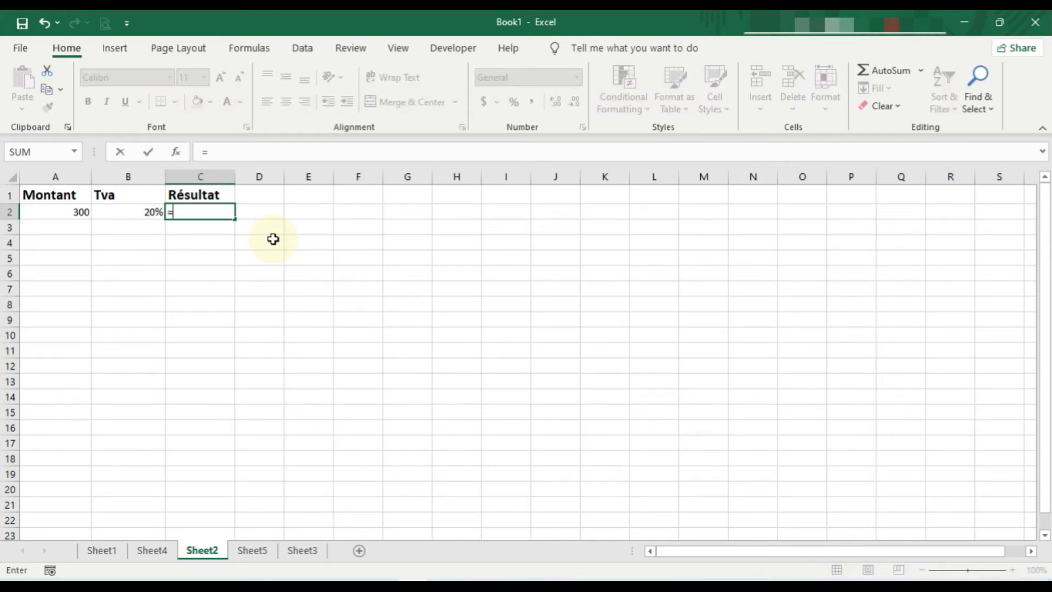
{"action": "left_click", "coordinate": [75, 211]}
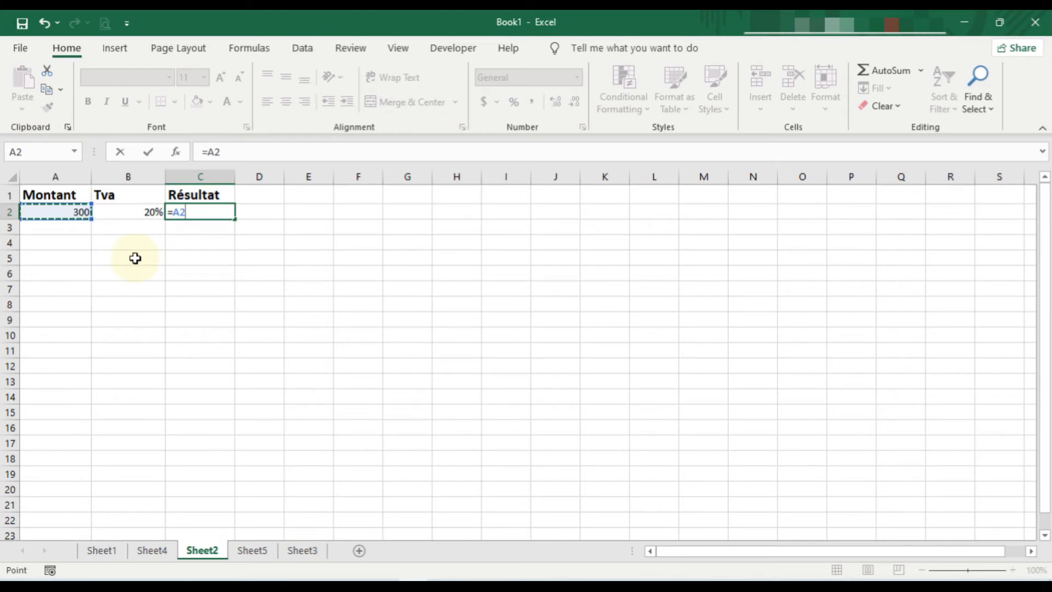
{"action": "type", "text": "*"}
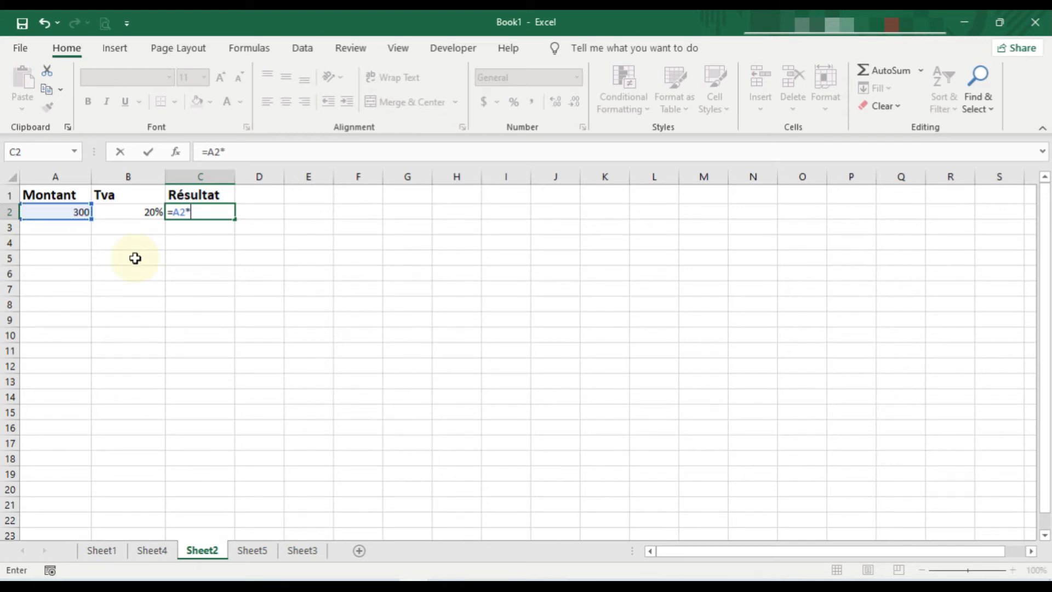
{"action": "left_click", "coordinate": [136, 209]}
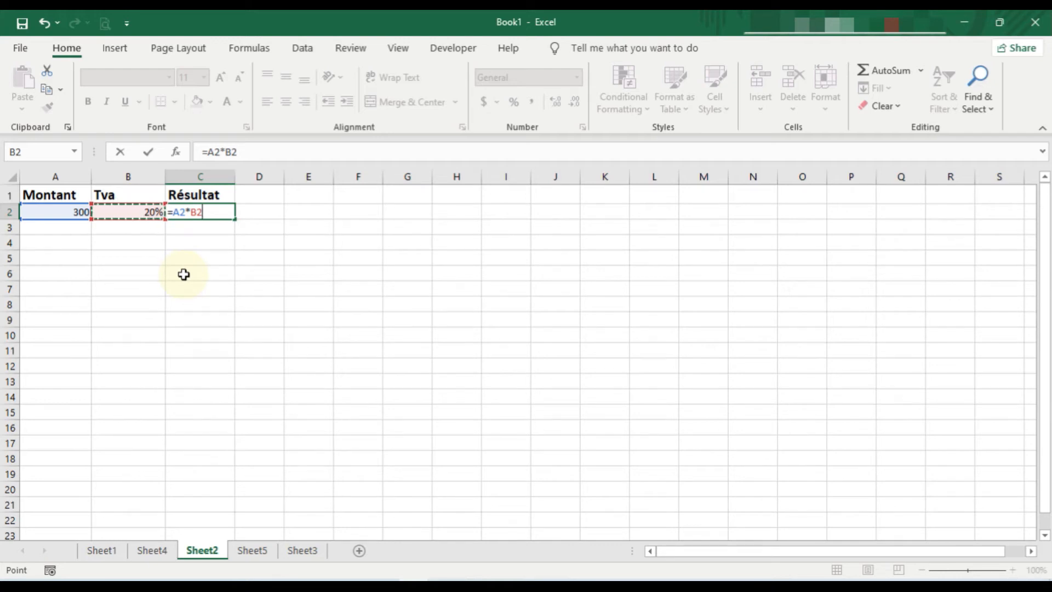
{"action": "key", "text": "Return"}
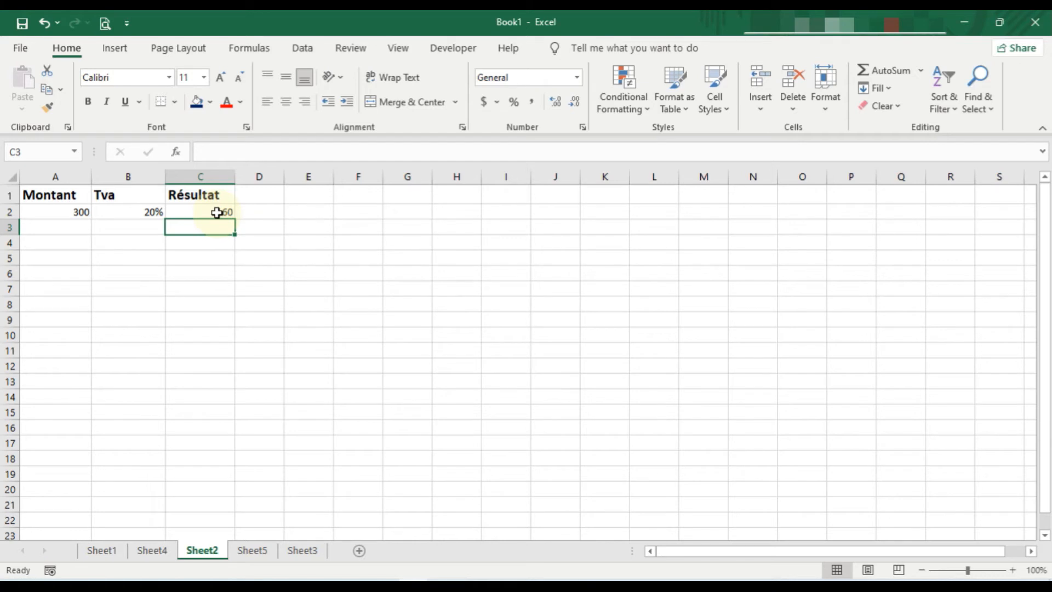
Step: Set the Montant in A2 to 200 to test the cell-reference formula
{"action": "left_click", "coordinate": [79, 213]}
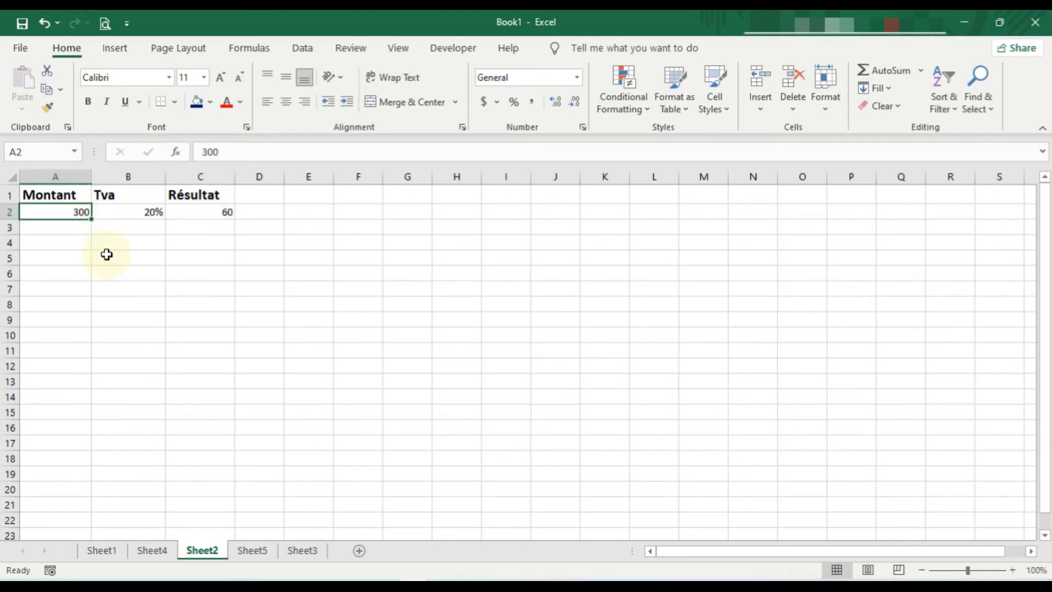
{"action": "type", "text": "2"}
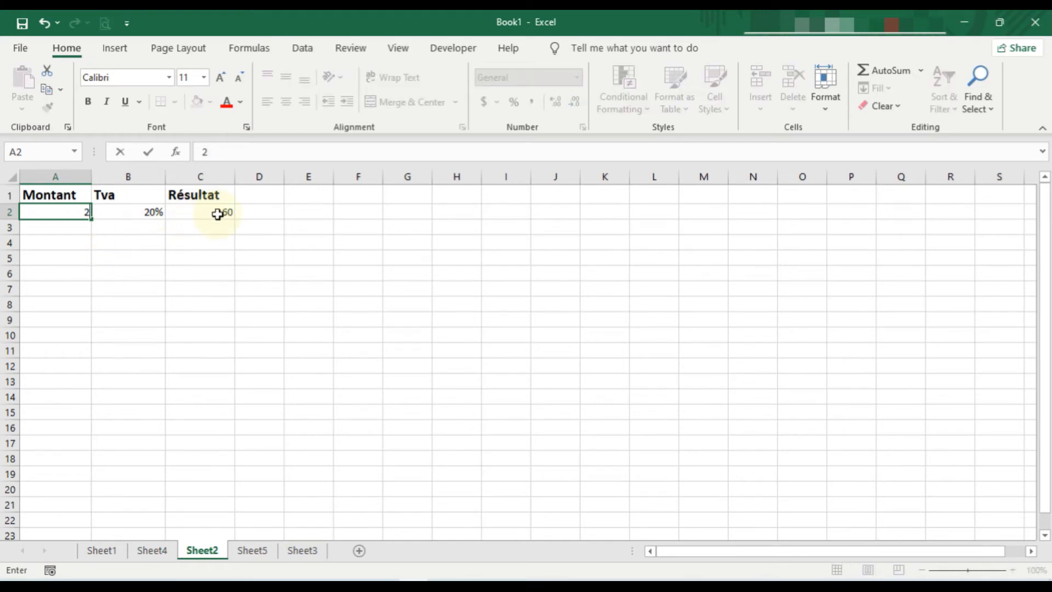
{"action": "type", "text": "00"}
{"action": "key", "text": "Return"}
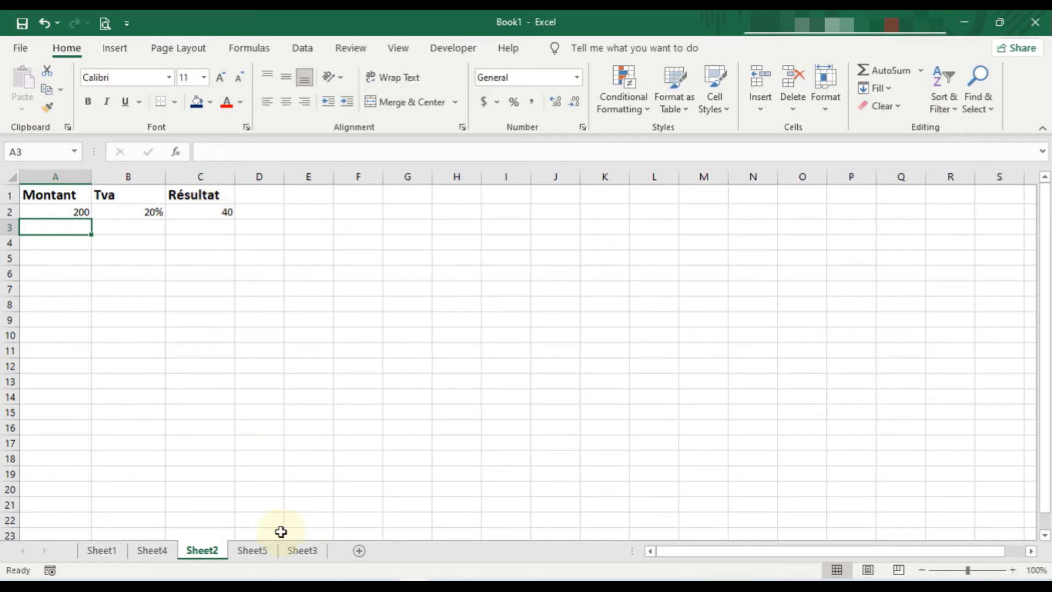
Step: On Sheet5, calculate the first TVA amount in C2 with the typed-in values formula =538.6*15%
{"action": "left_click", "coordinate": [252, 550]}
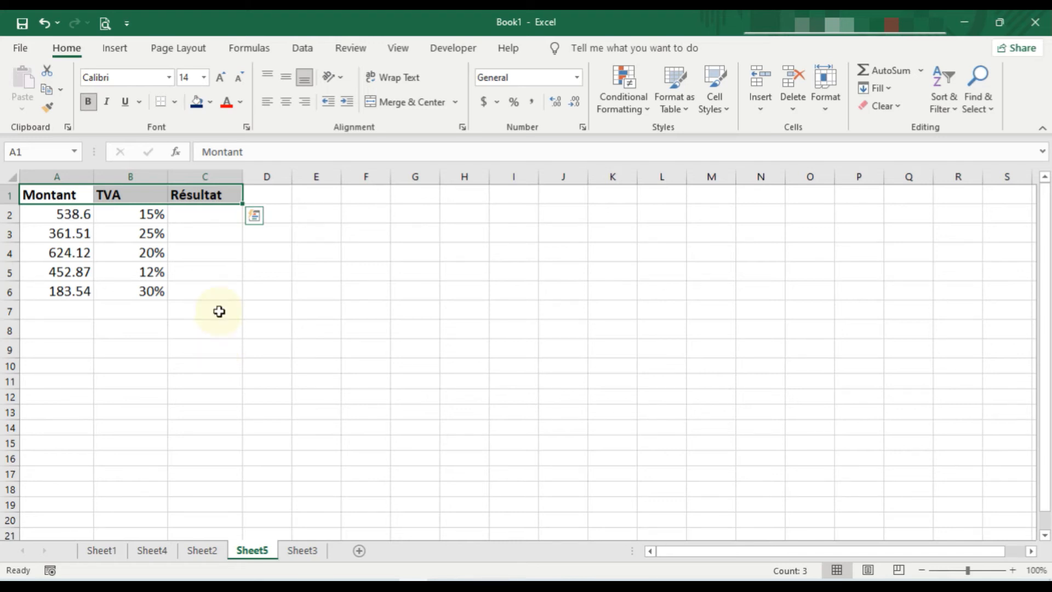
{"action": "left_click", "coordinate": [203, 246]}
{"action": "left_click", "coordinate": [204, 211]}
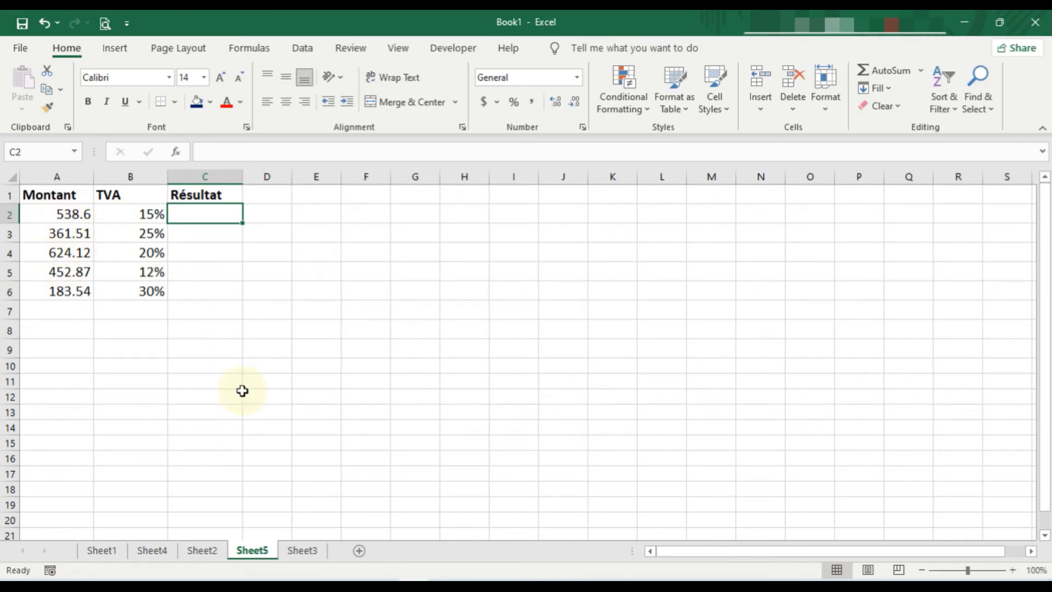
{"action": "type", "text": "="}
{"action": "key", "text": "BackSpace"}
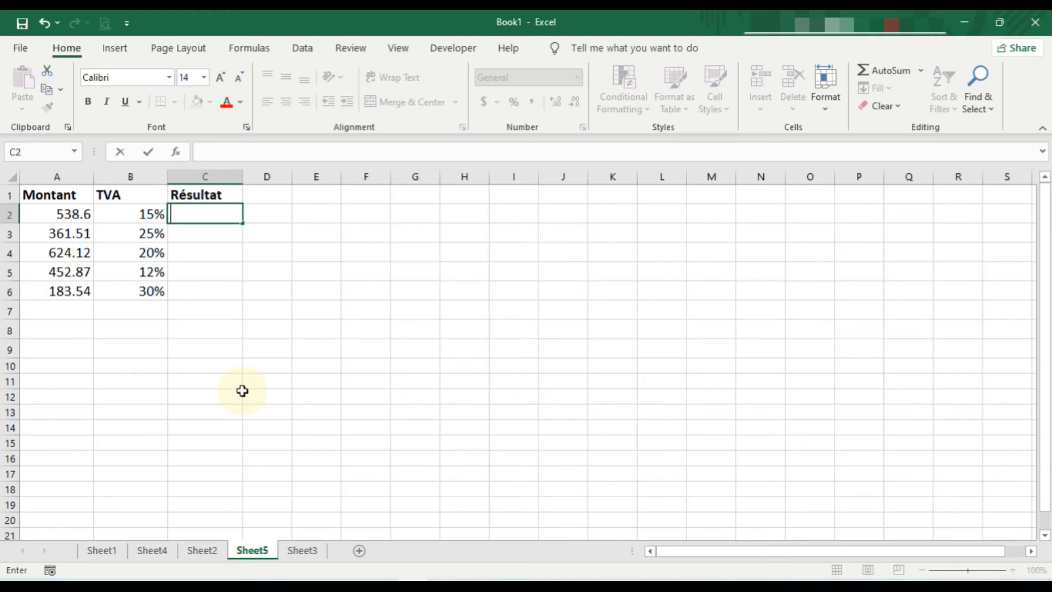
{"action": "type", "text": "="}
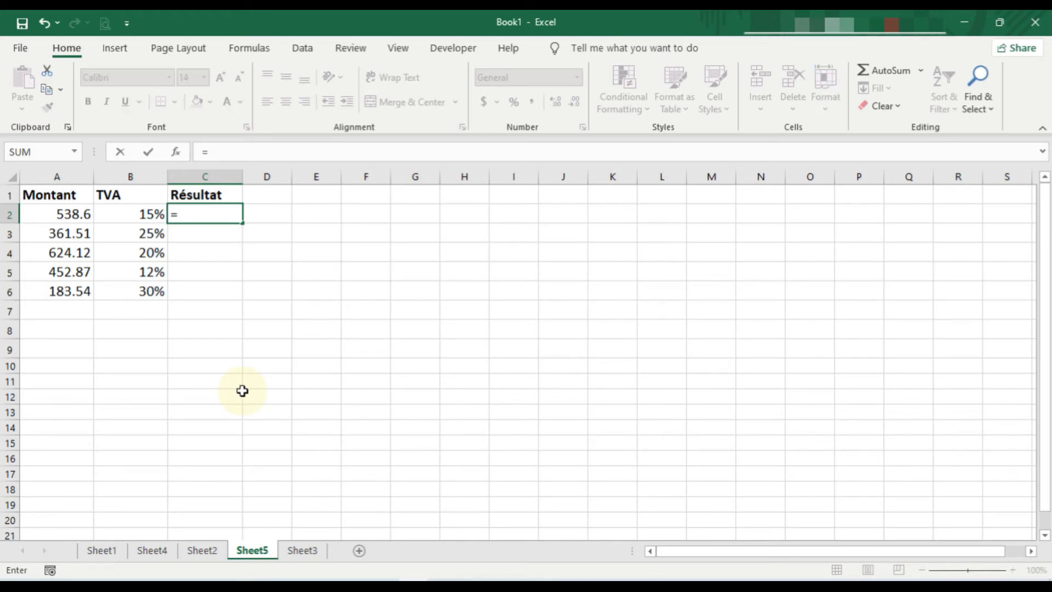
{"action": "type", "text": "538.6*15%"}
{"action": "key", "text": "Return"}
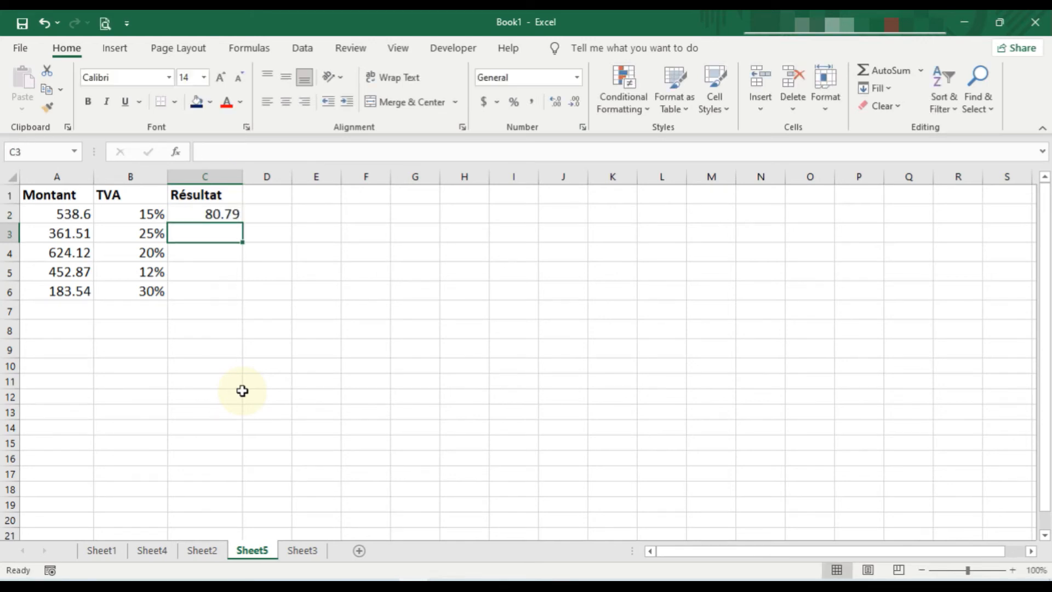
Step: Try filling the typed-in values formula from C2 down through C6, and undo the fill
{"action": "left_click", "coordinate": [220, 213]}
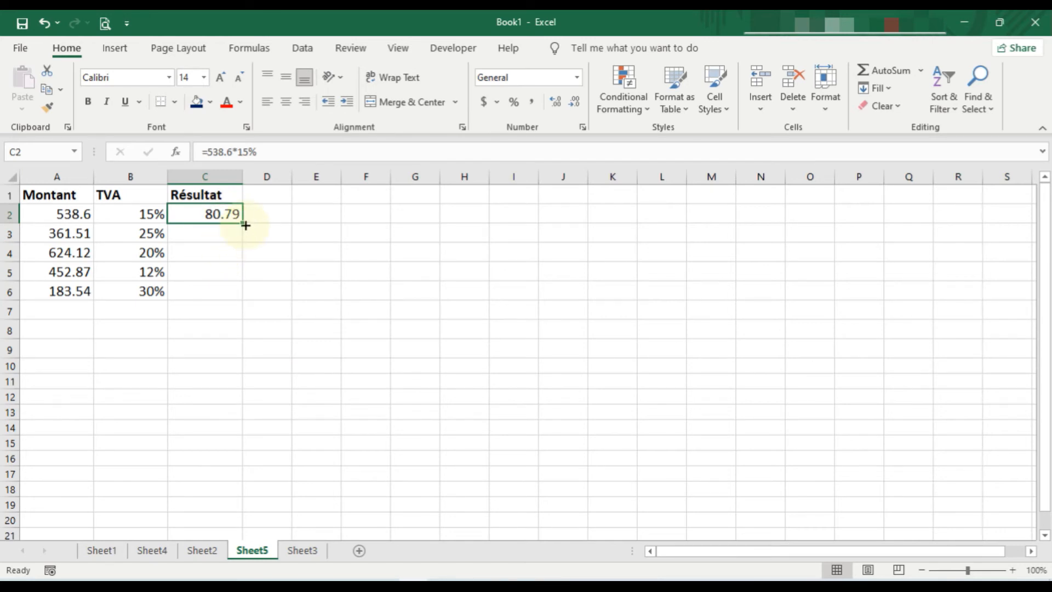
{"action": "left_click_drag", "start_coordinate": [245, 225], "coordinate": [246, 306]}
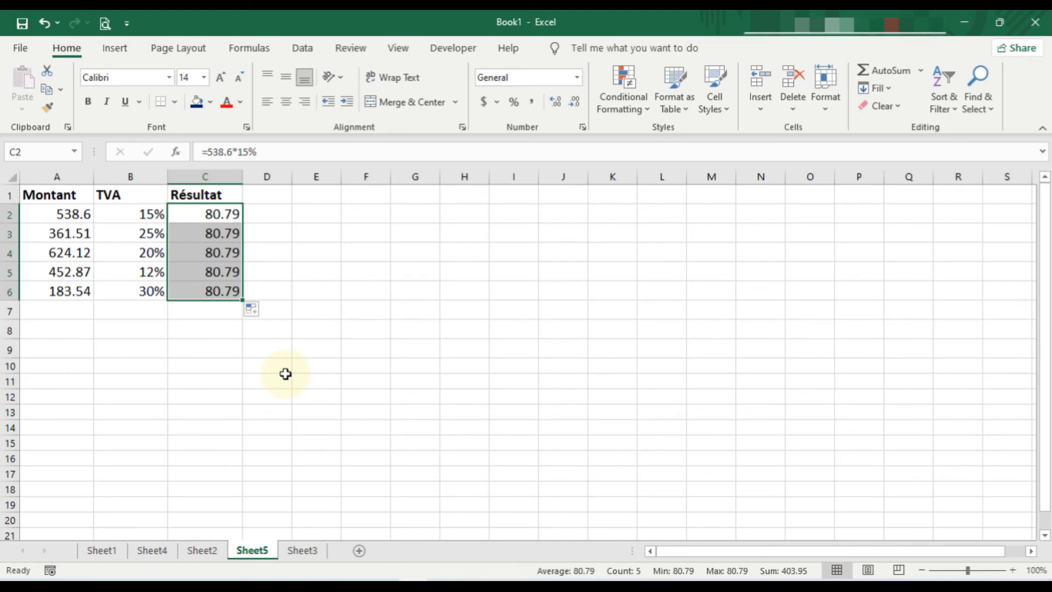
{"action": "key", "text": "ctrl+z"}
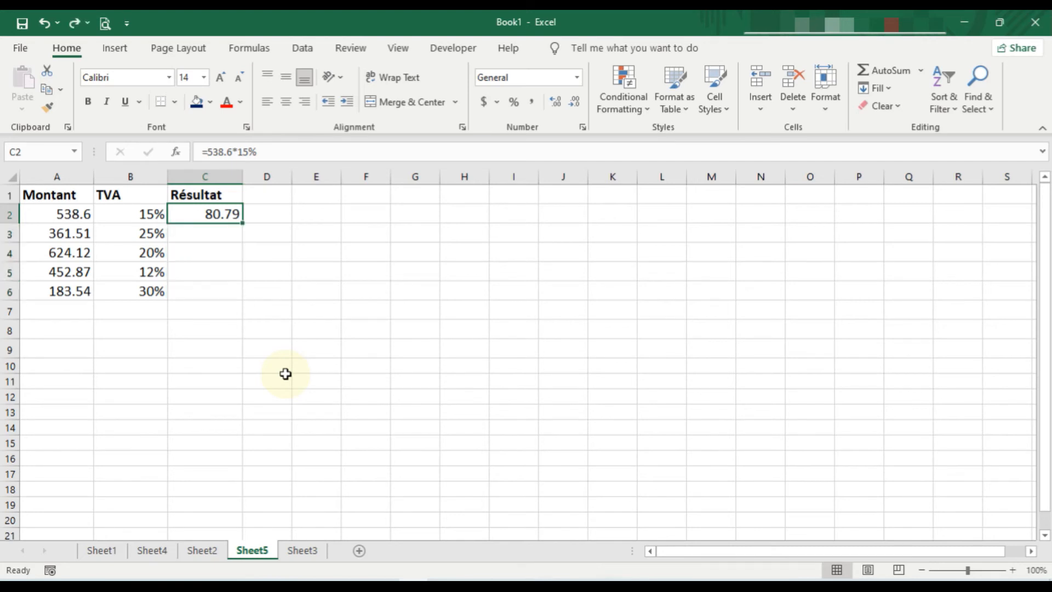
Step: Replace the formula in C2 with =A2*B2 and fill it down the Résultat column through C6
{"action": "left_click", "coordinate": [219, 256]}
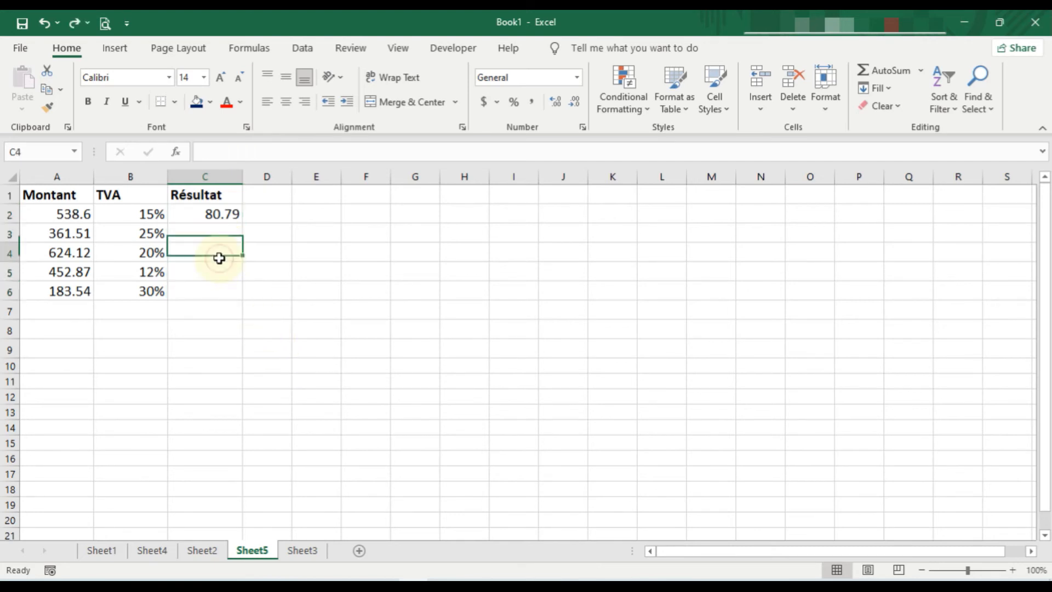
{"action": "left_click", "coordinate": [216, 213]}
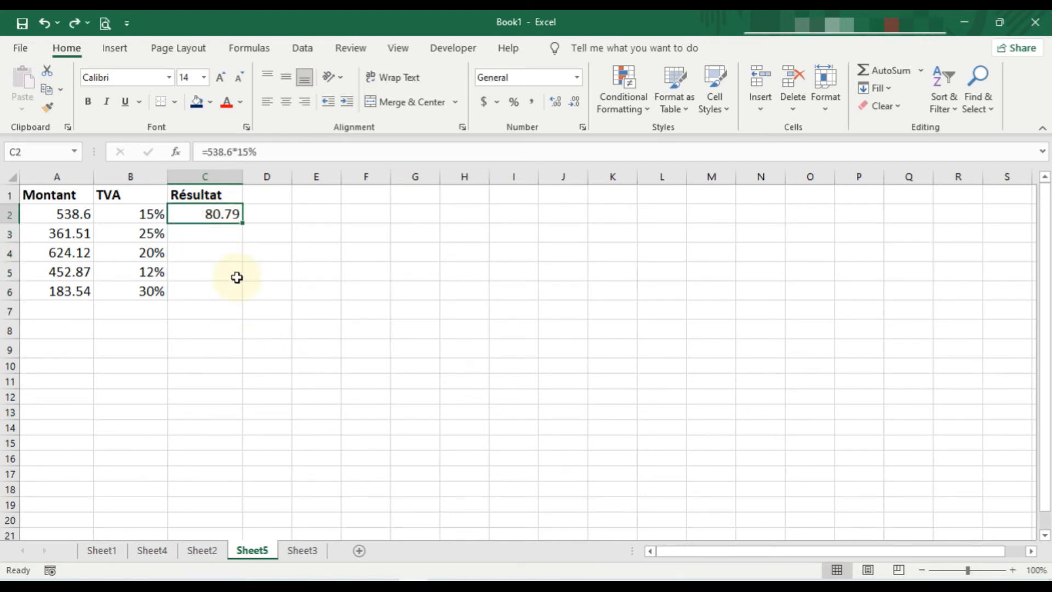
{"action": "type", "text": "="}
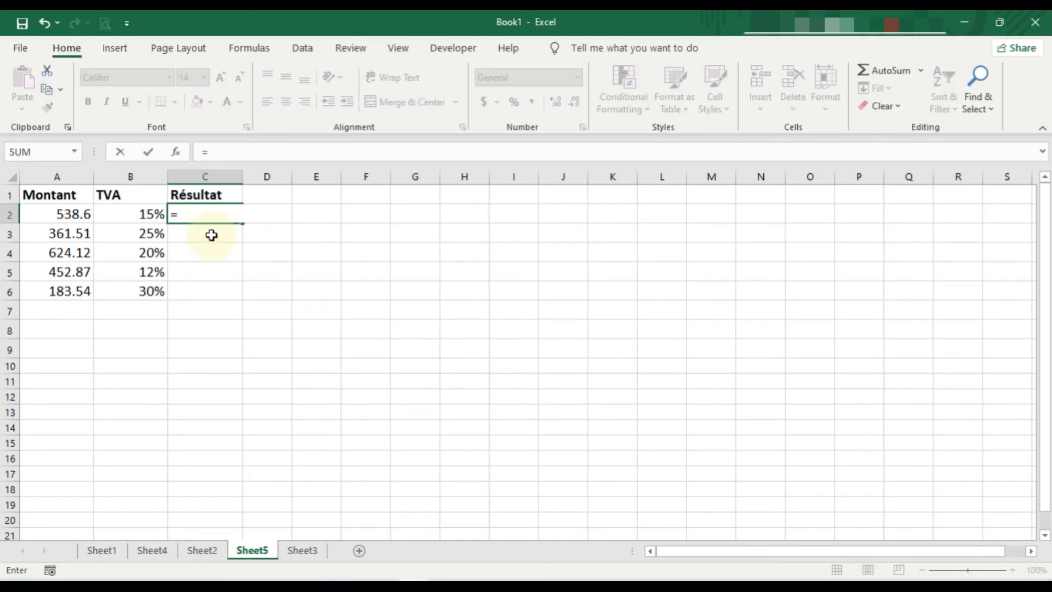
{"action": "left_click", "coordinate": [70, 214]}
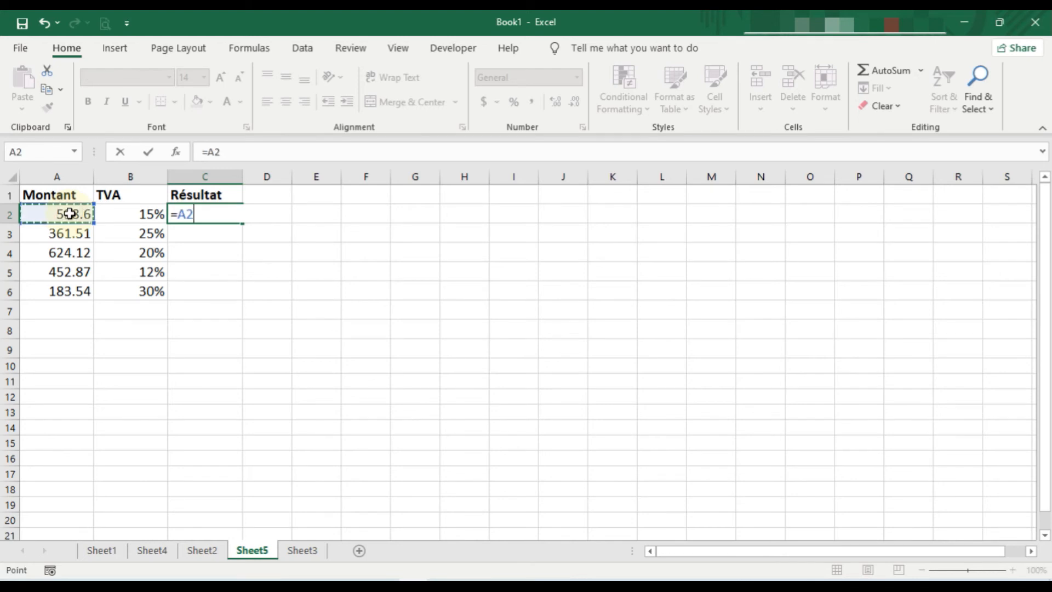
{"action": "type", "text": "*"}
{"action": "left_click", "coordinate": [136, 215]}
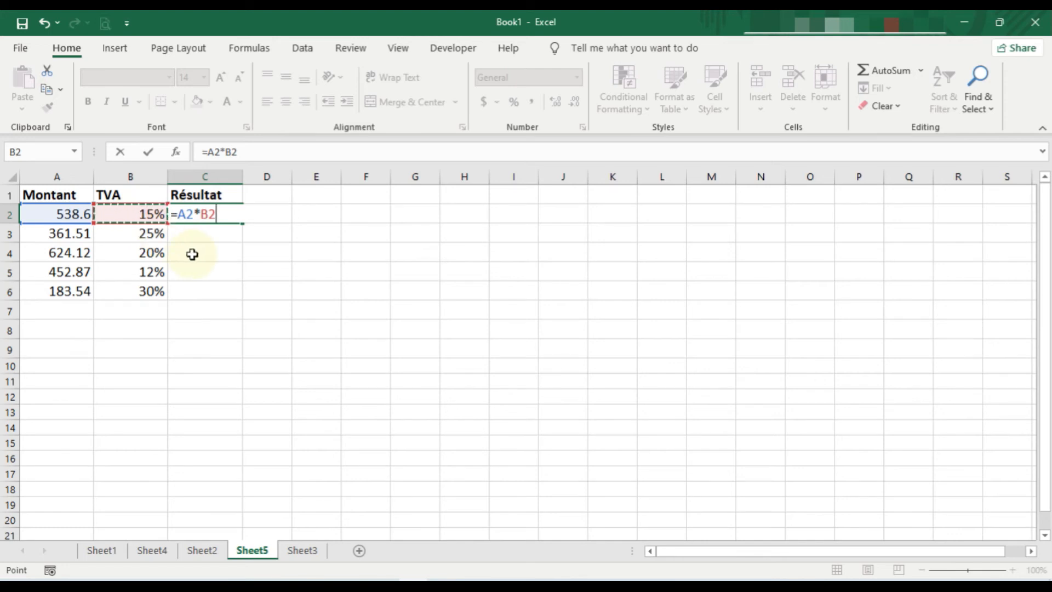
{"action": "key", "text": "Return"}
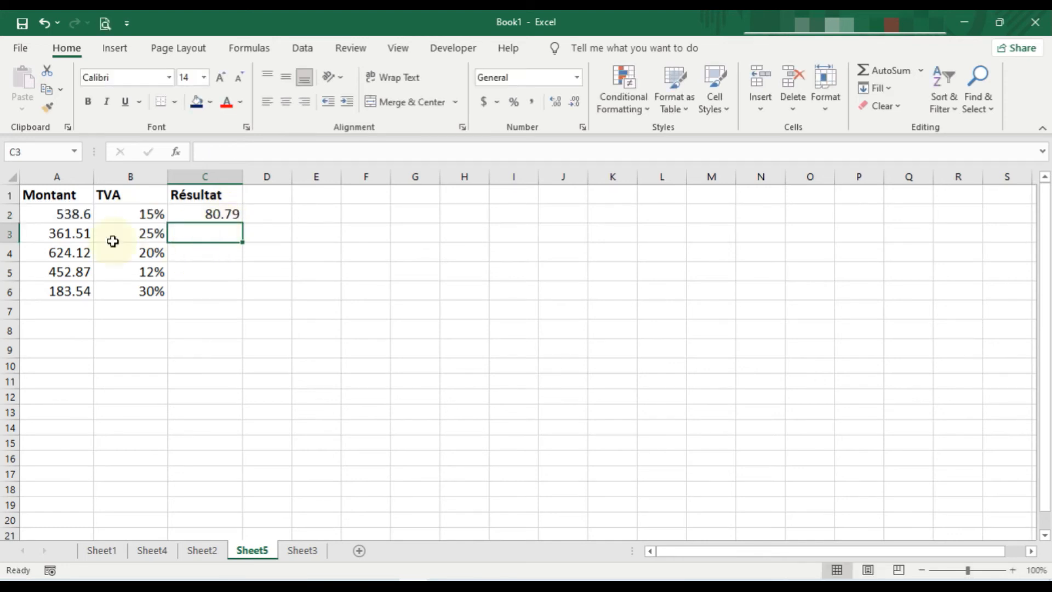
{"action": "left_click", "coordinate": [219, 217]}
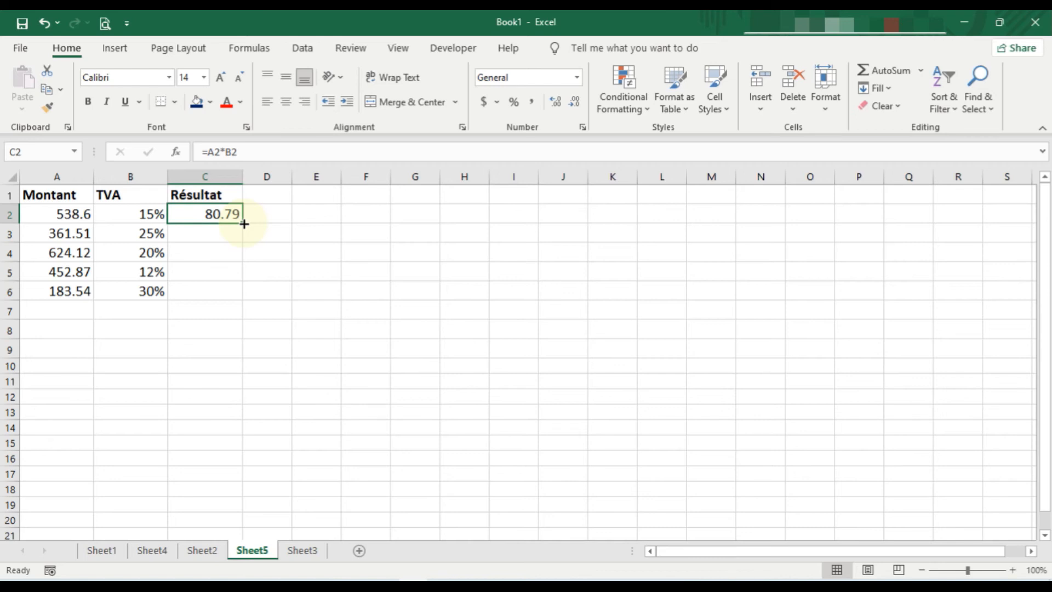
{"action": "left_click_drag", "start_coordinate": [244, 223], "coordinate": [243, 296]}
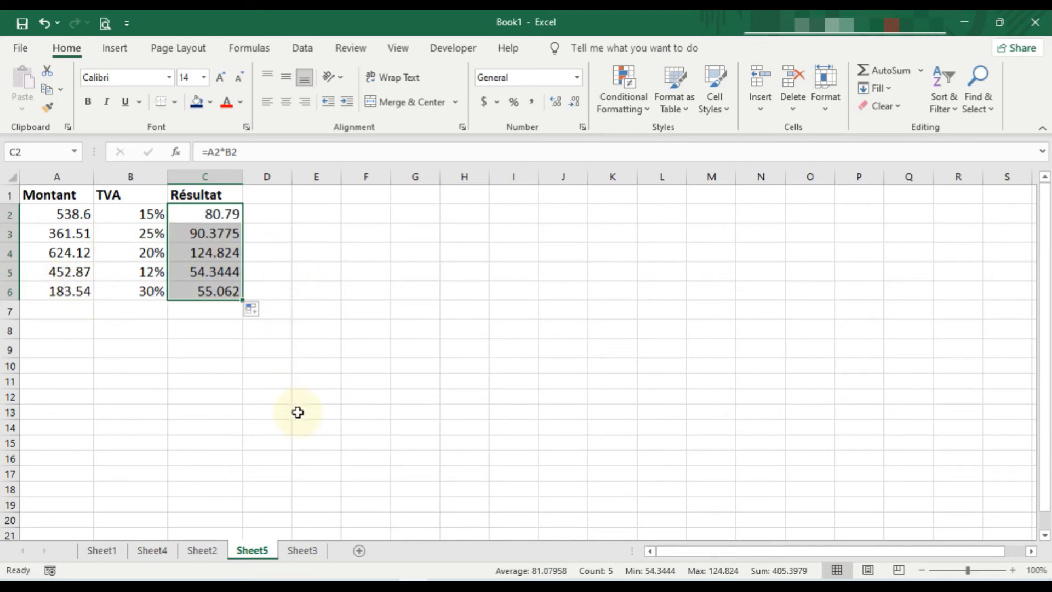
Step: Switch to Sheet3 and check the Nb de personne value in D9 and the Résultat column
{"action": "left_click", "coordinate": [304, 551]}
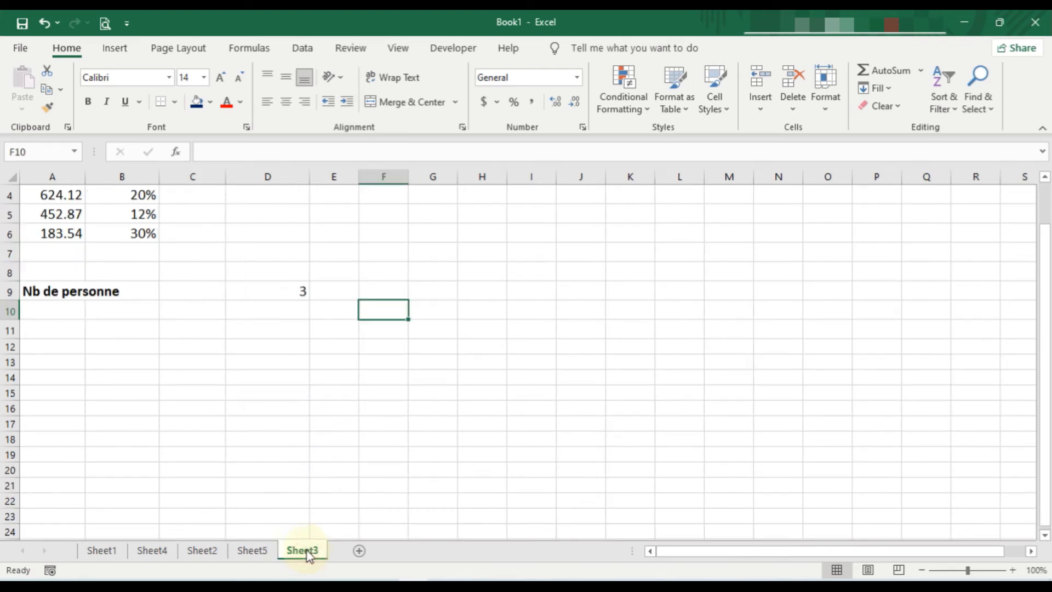
{"action": "scroll", "coordinate": [264, 296], "scroll_direction": "up", "scroll_amount": 1}
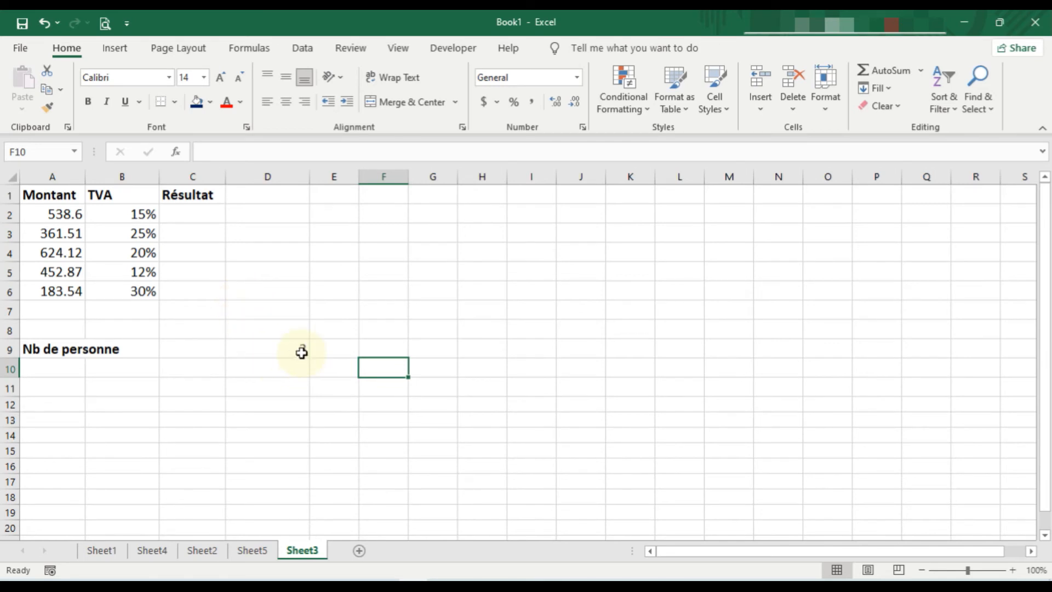
{"action": "left_click", "coordinate": [181, 218]}
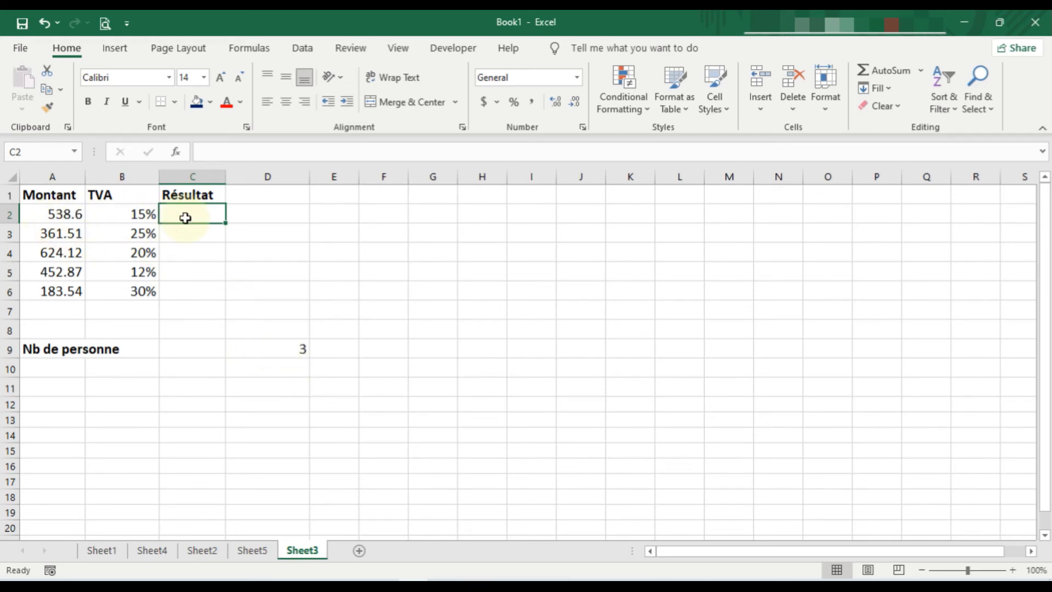
{"action": "left_click", "coordinate": [304, 350]}
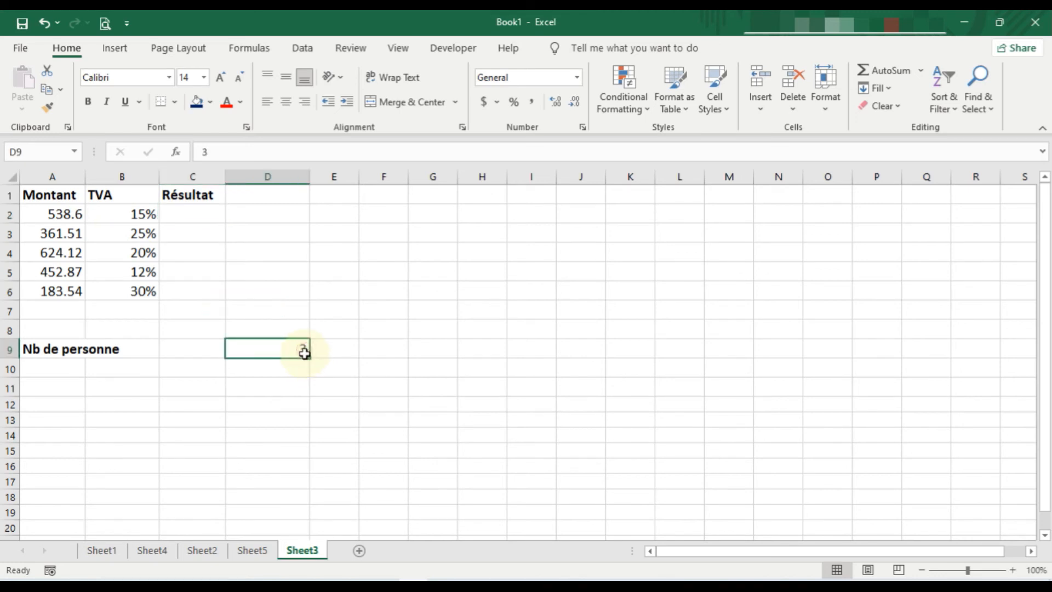
{"action": "left_click", "coordinate": [292, 367]}
Step: In C2, divide the first TVA amount by the number of persons with the formula =(A2*B2)/D9
{"action": "left_click", "coordinate": [200, 216]}
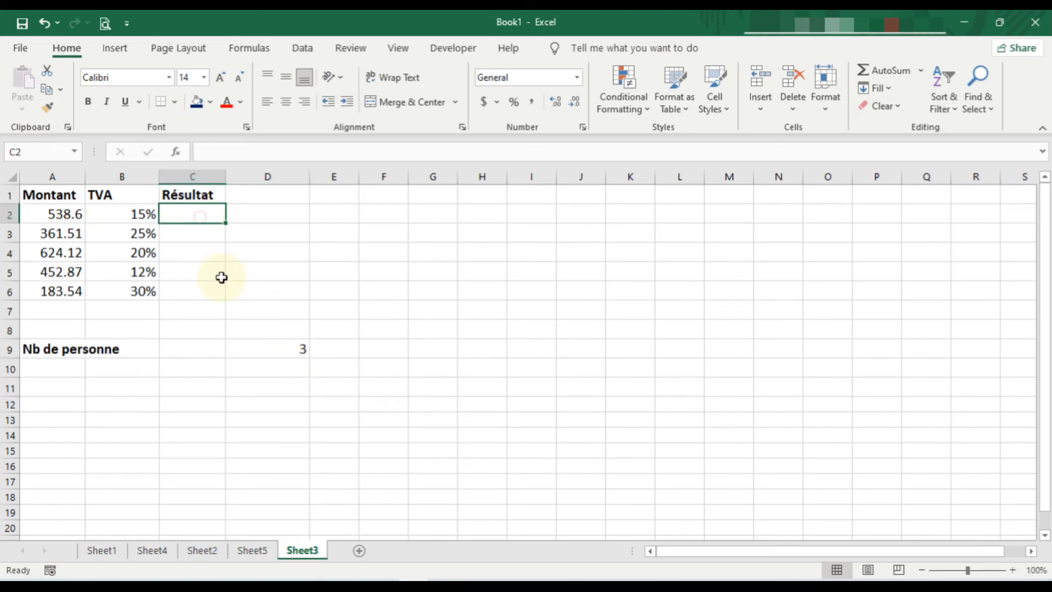
{"action": "type", "text": "="}
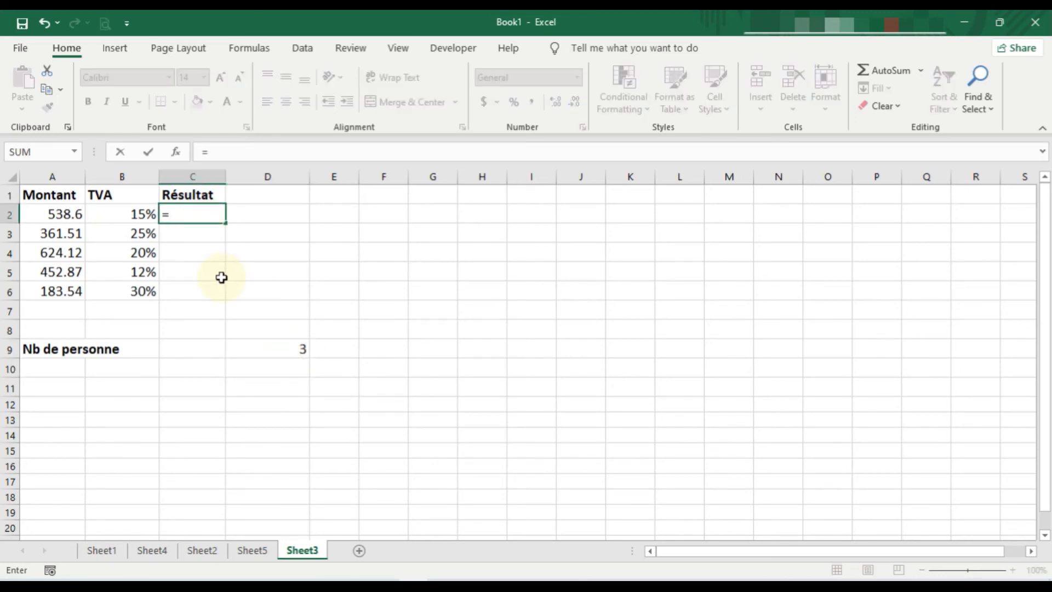
{"action": "left_click", "coordinate": [65, 216]}
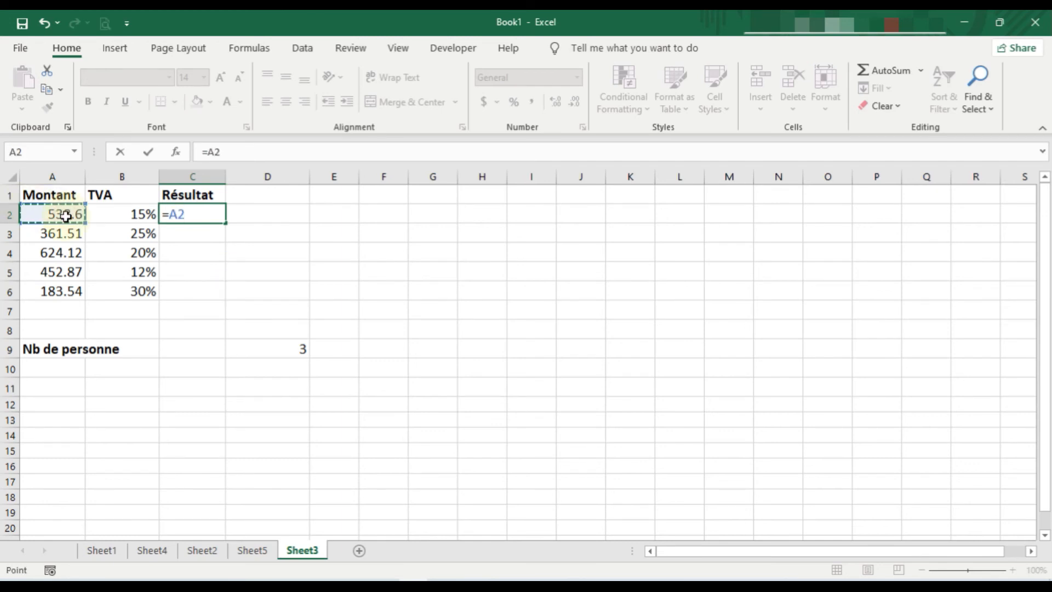
{"action": "type", "text": "*"}
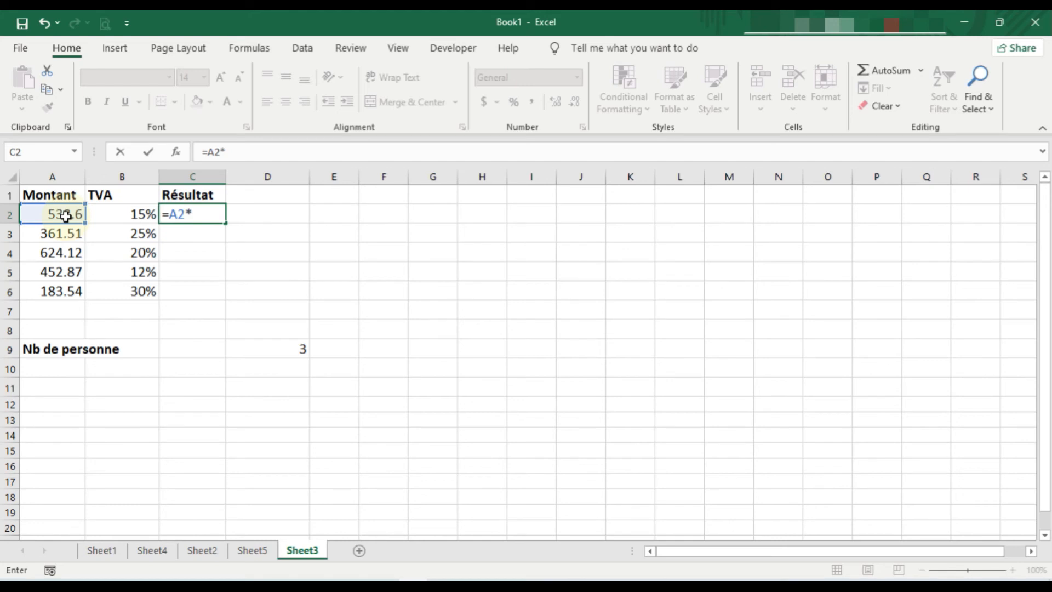
{"action": "left_click", "coordinate": [145, 214]}
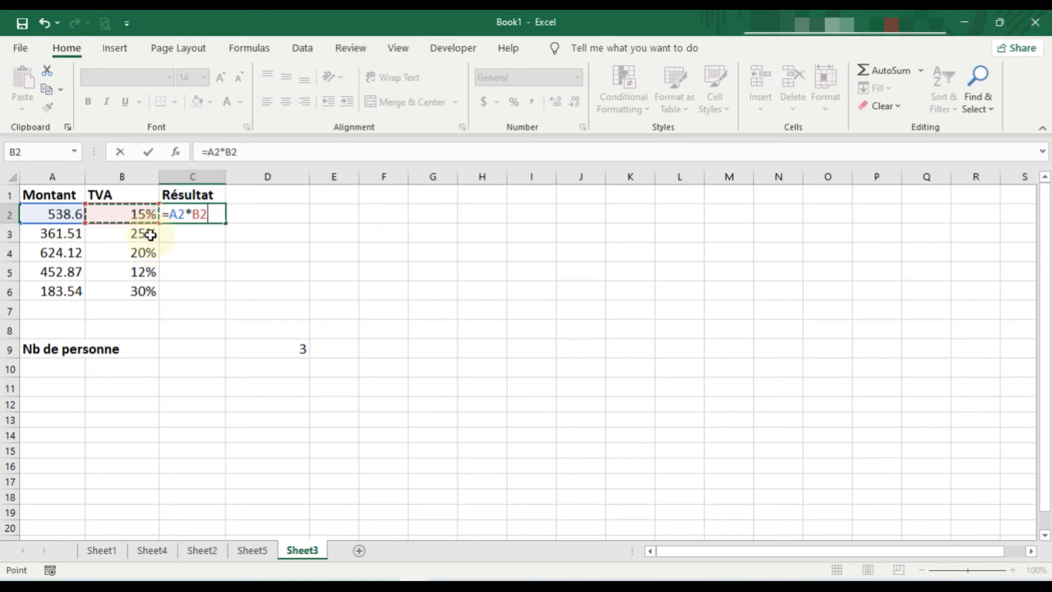
{"action": "type", "text": ")"}
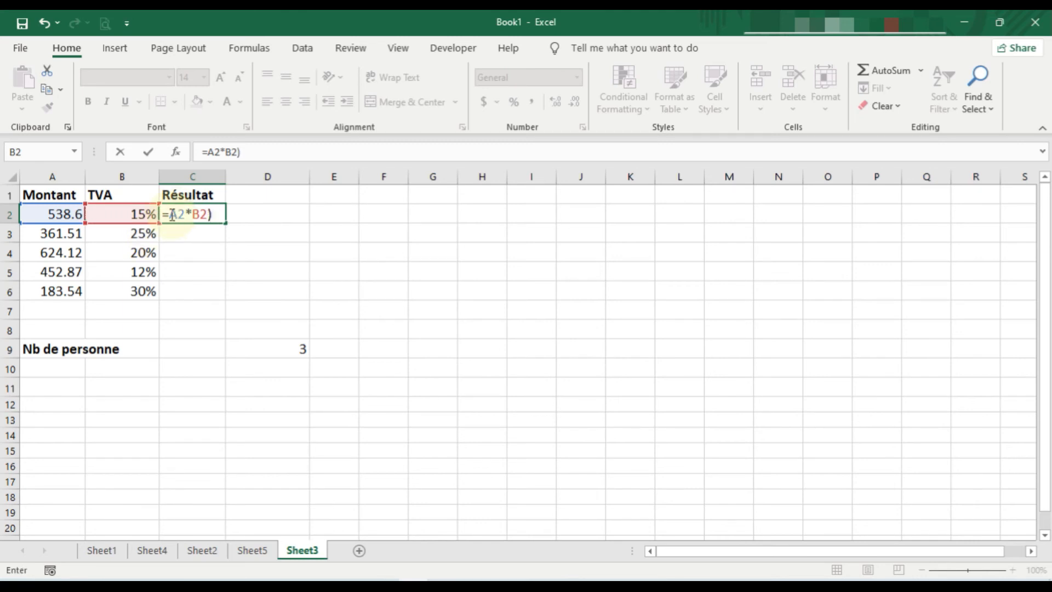
{"action": "type", "text": "("}
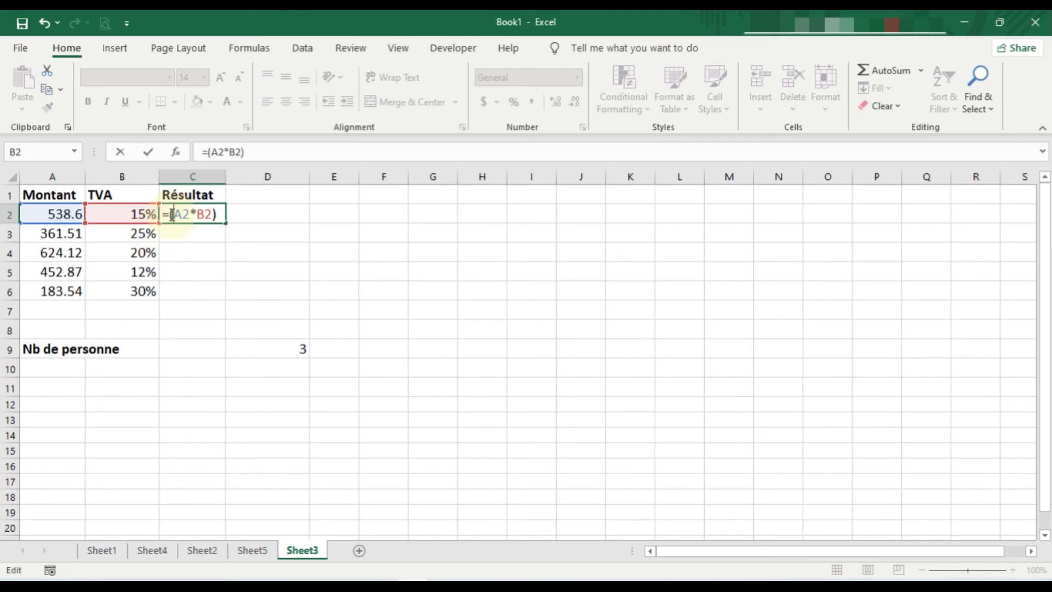
{"action": "left_click", "coordinate": [222, 216]}
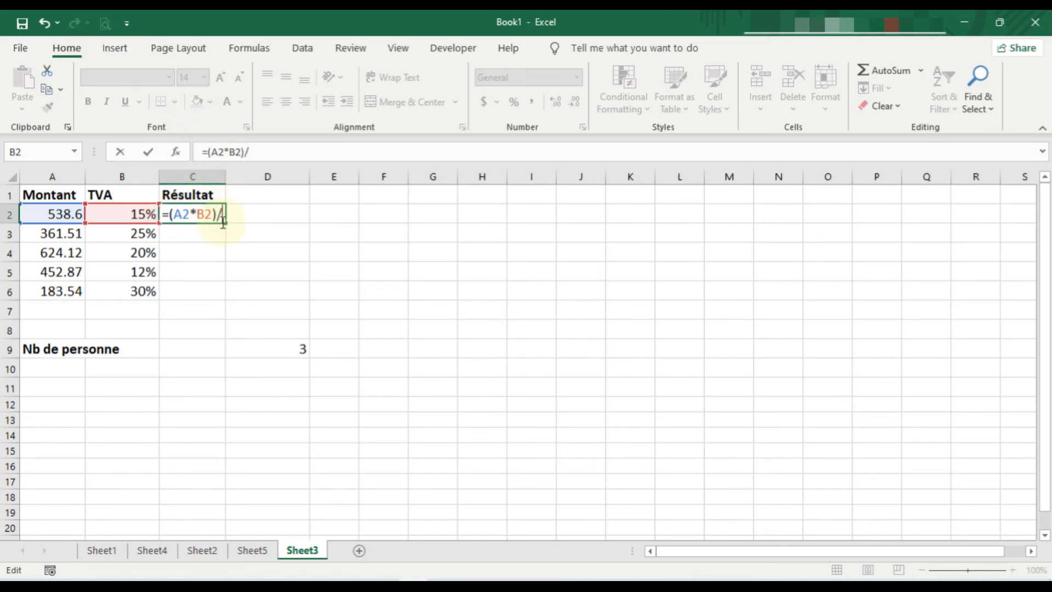
{"action": "type", "text": "/"}
{"action": "left_click", "coordinate": [302, 348]}
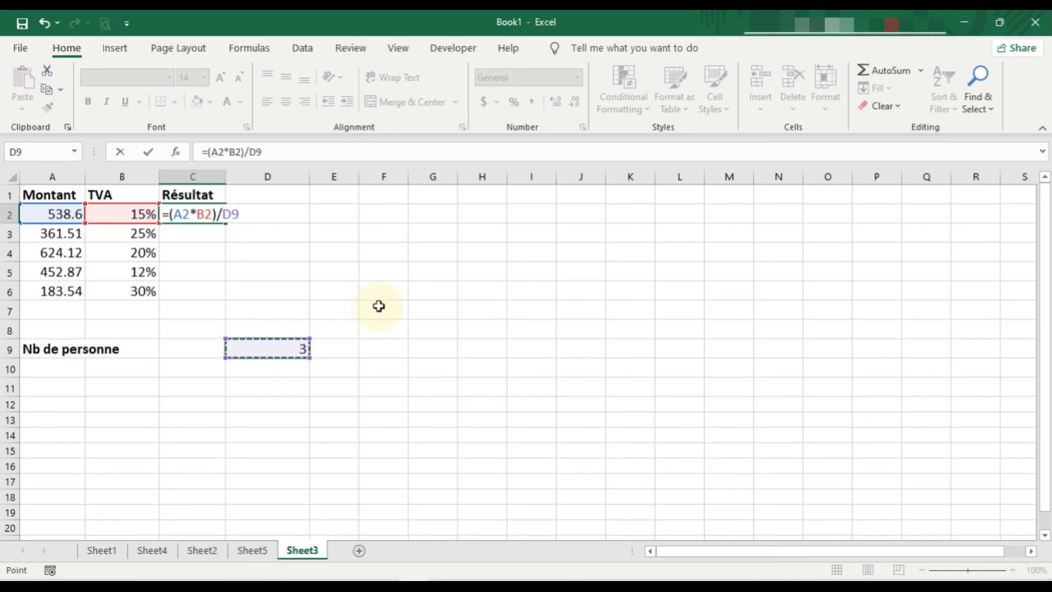
{"action": "key", "text": "Return"}
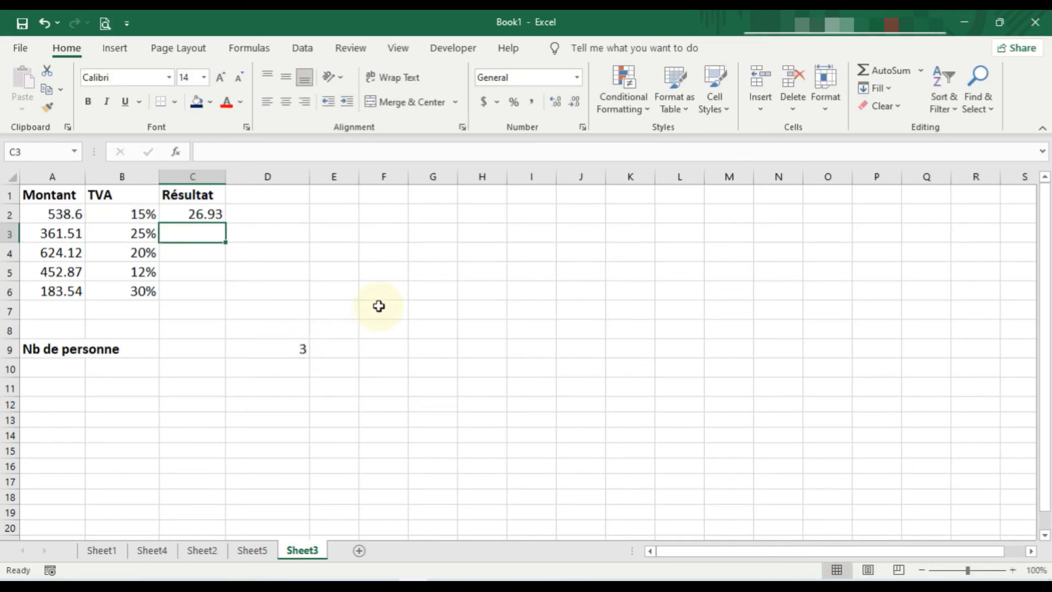
Step: Try filling the formula from C2 down through C6, and inspect the copied formula in C3
{"action": "left_click", "coordinate": [197, 216]}
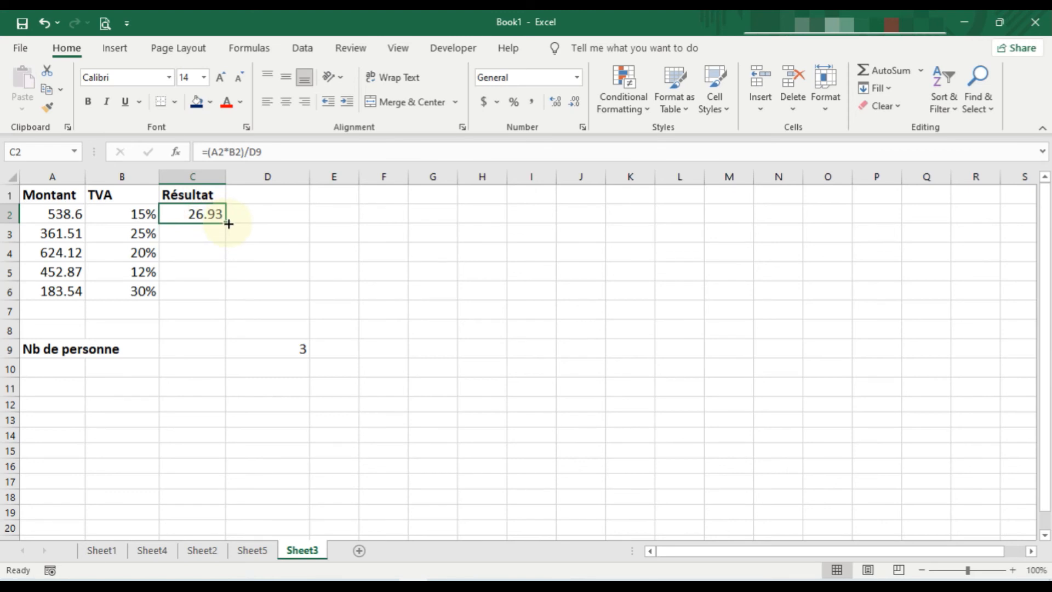
{"action": "left_click_drag", "start_coordinate": [227, 224], "coordinate": [221, 300]}
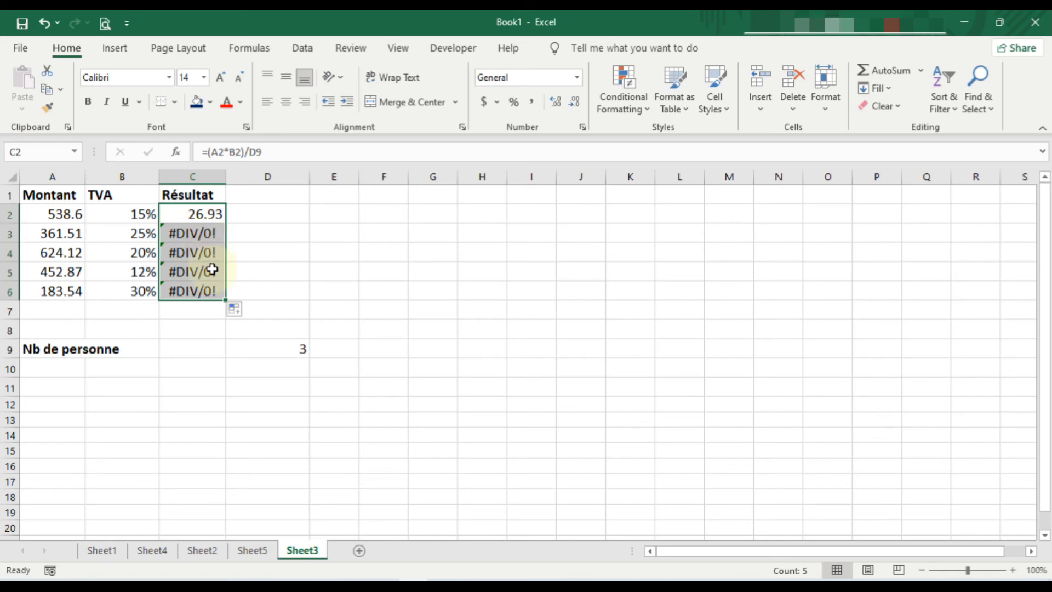
{"action": "left_click", "coordinate": [195, 232]}
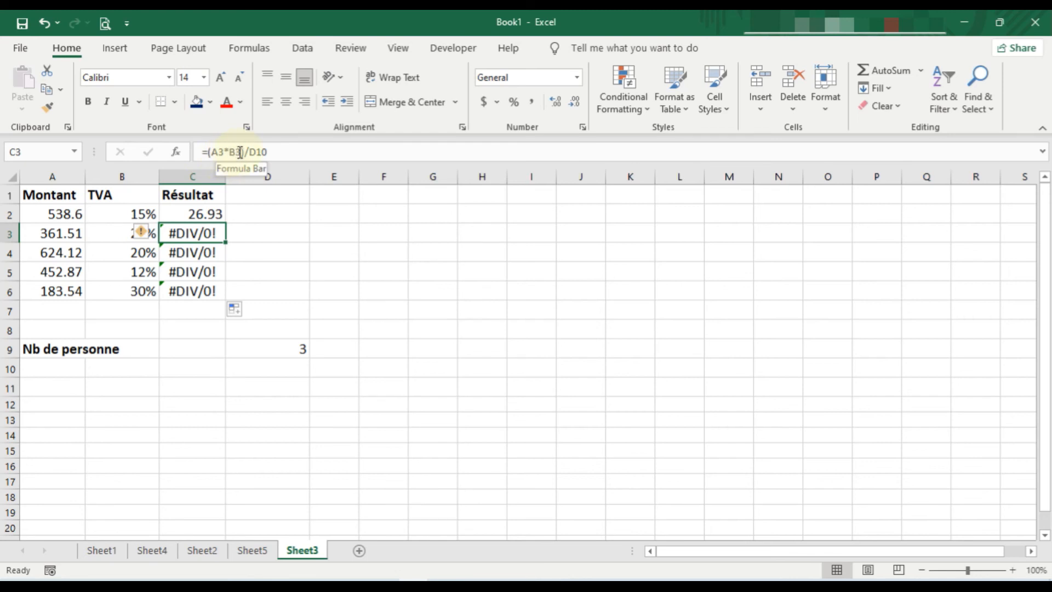
Step: Compare the divisor references in the C2 and C3 formulas with cells D9 and D10
{"action": "left_click", "coordinate": [300, 351]}
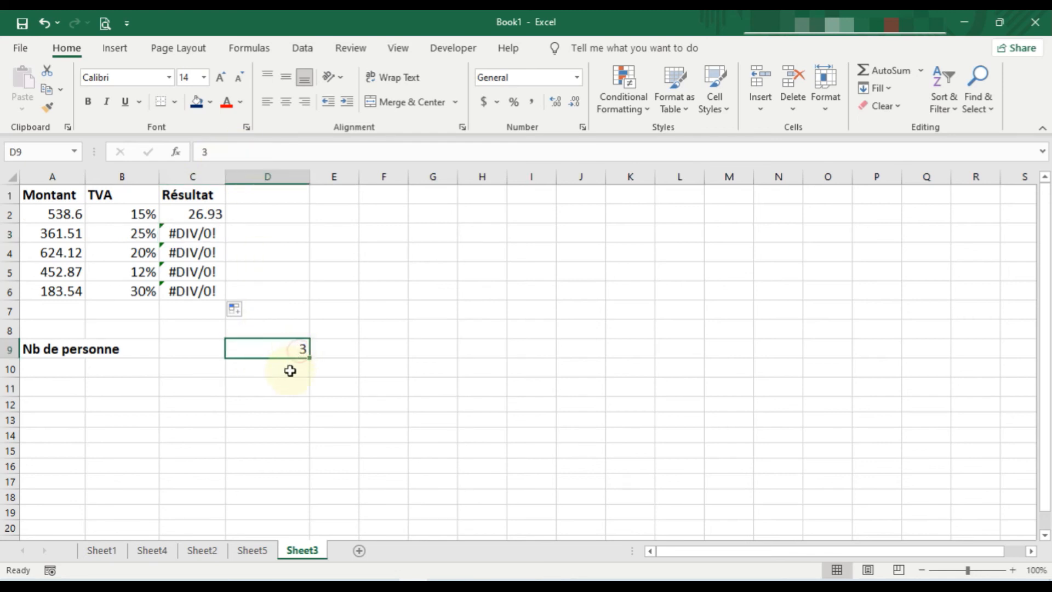
{"action": "left_click", "coordinate": [289, 371]}
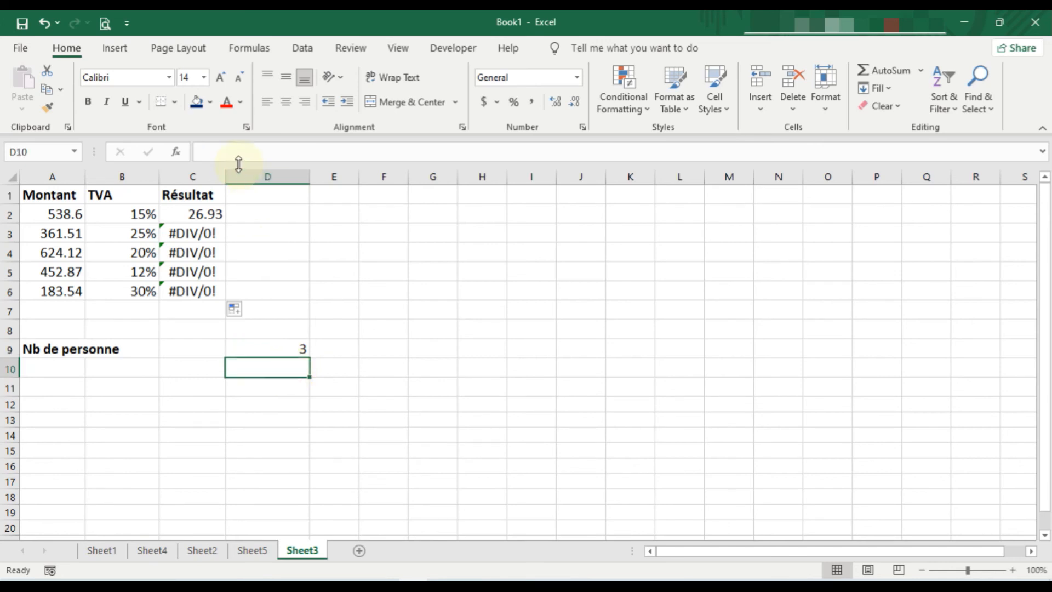
{"action": "left_click", "coordinate": [206, 230]}
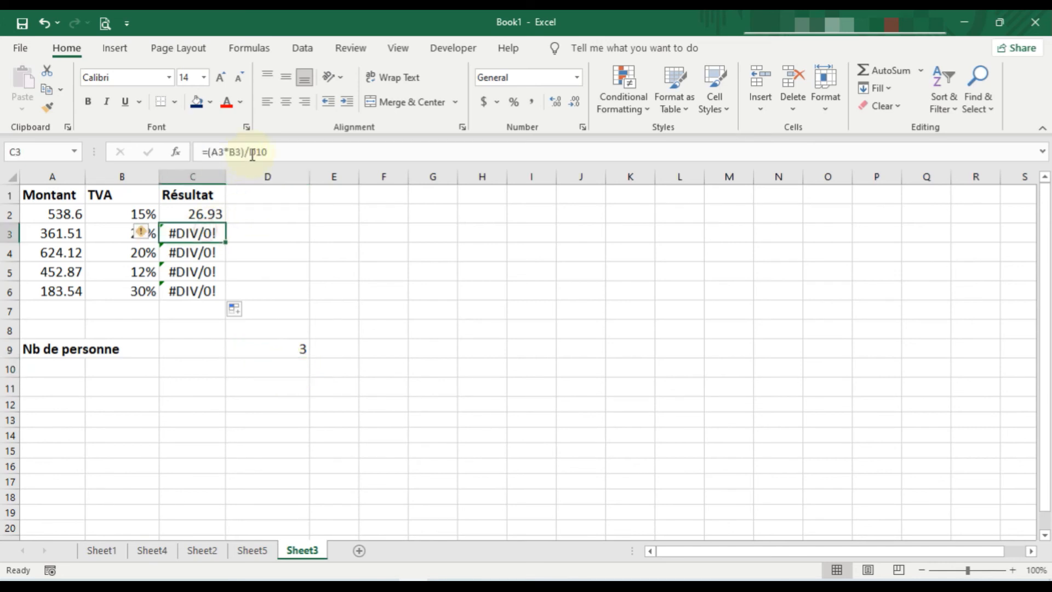
{"action": "left_click", "coordinate": [289, 367]}
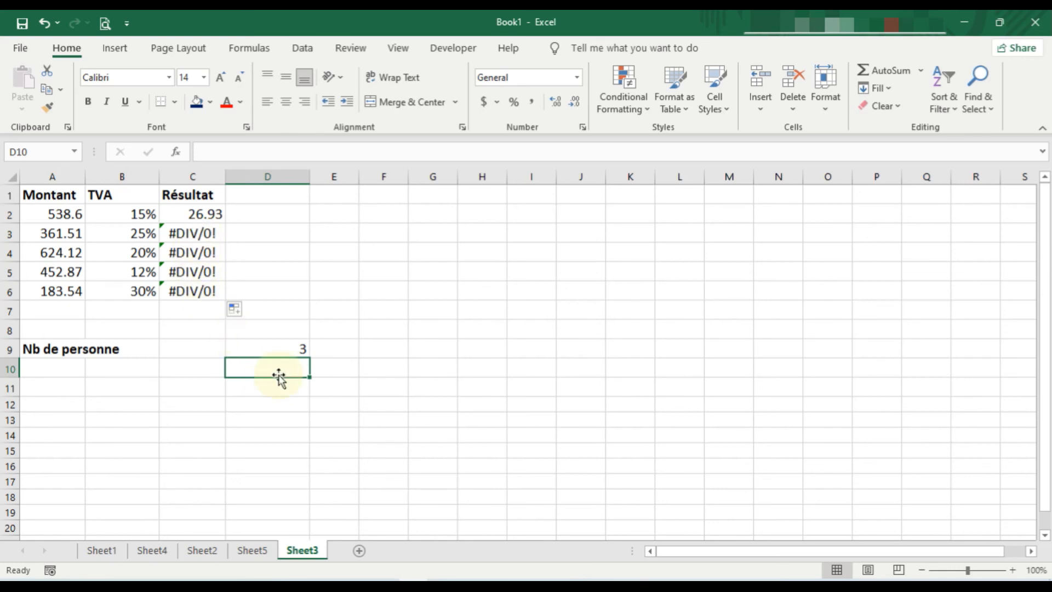
{"action": "left_click", "coordinate": [283, 347]}
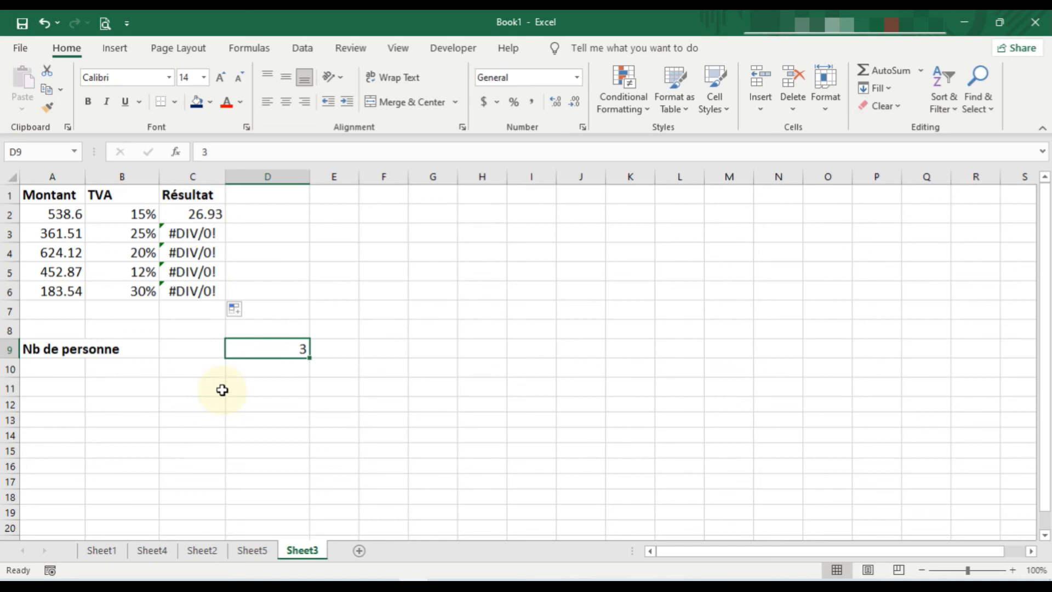
{"action": "left_click", "coordinate": [196, 215]}
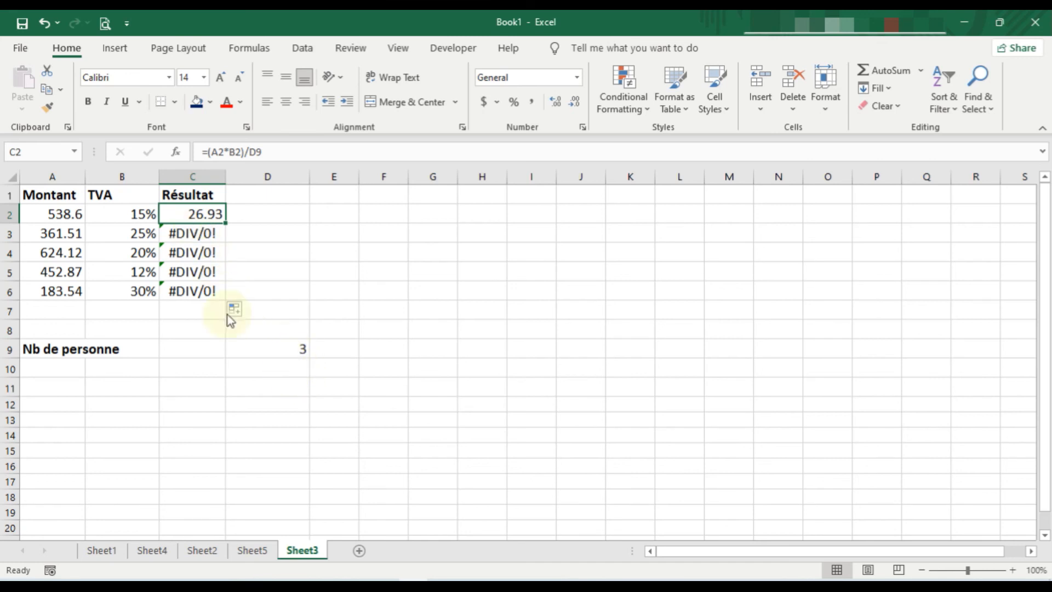
{"action": "left_click", "coordinate": [297, 349]}
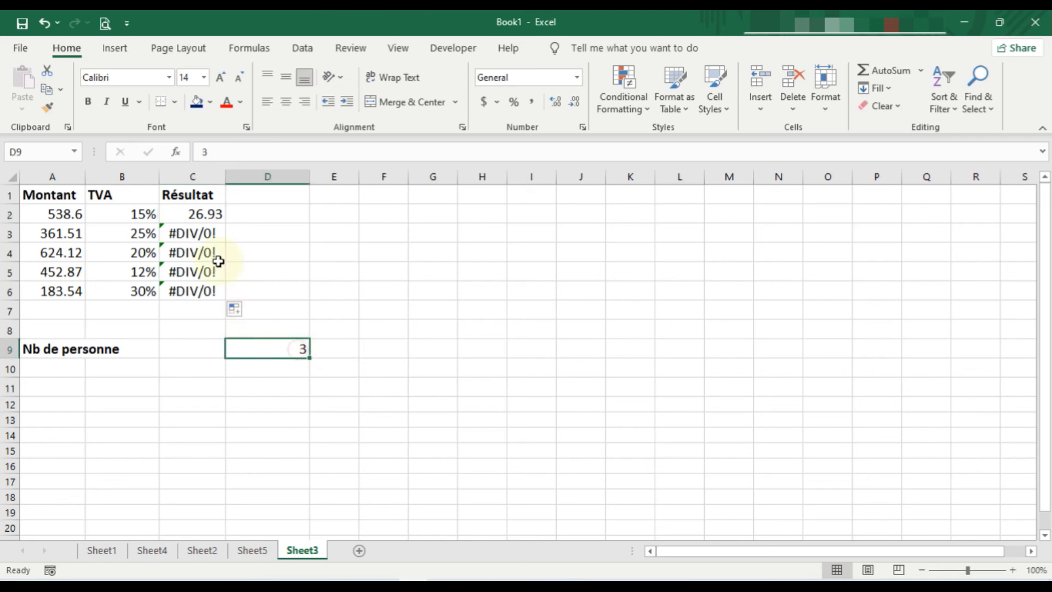
Step: Make the D9 reference in C2 absolute as =(A2*B2)/$D$9 and fill the formula down through C6
{"action": "left_click", "coordinate": [200, 215]}
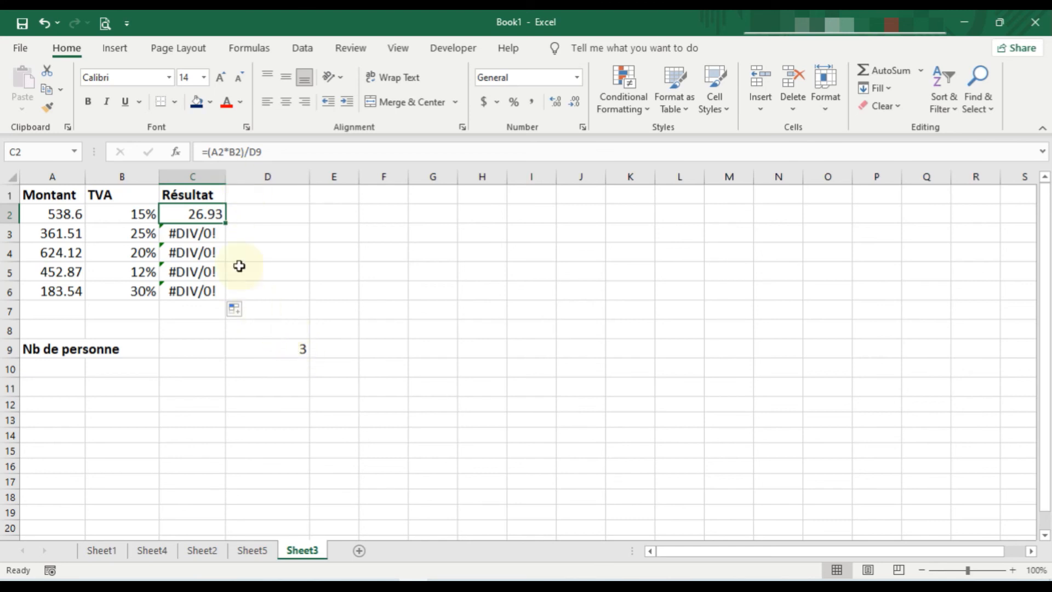
{"action": "left_click", "coordinate": [250, 152]}
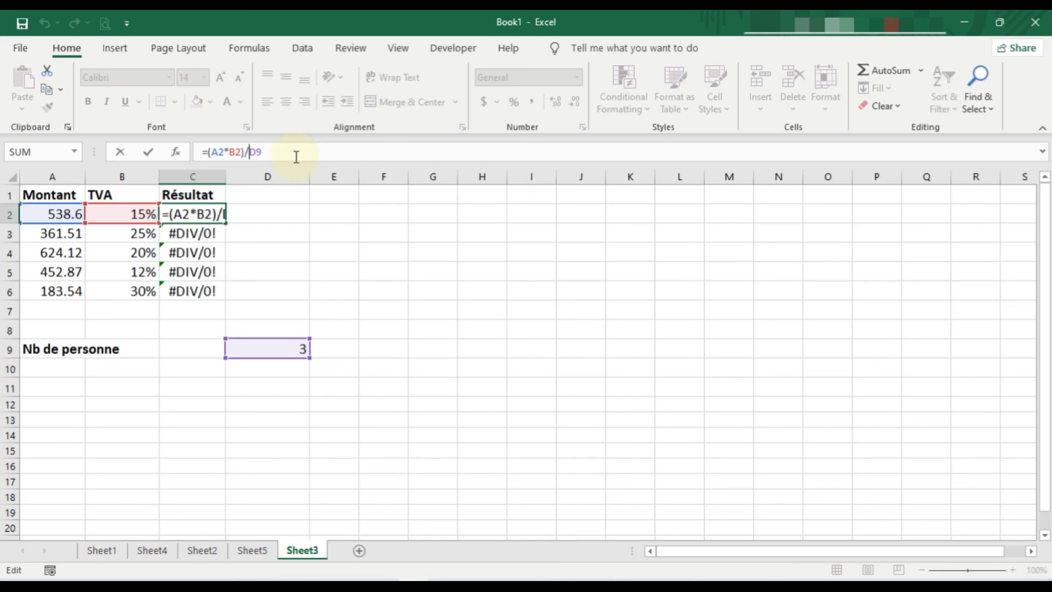
{"action": "type", "text": "$"}
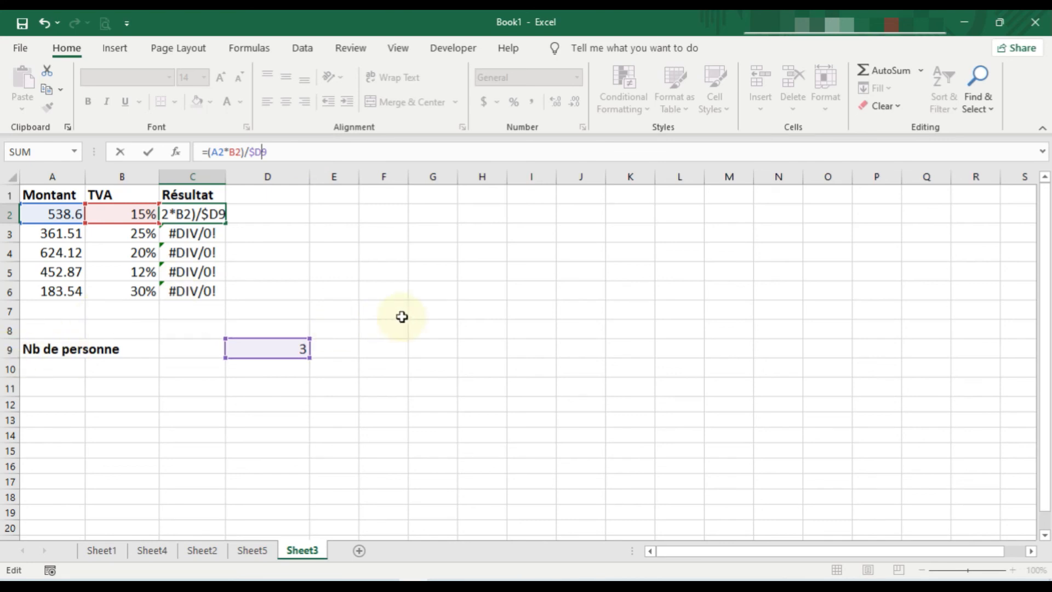
{"action": "type", "text": "$"}
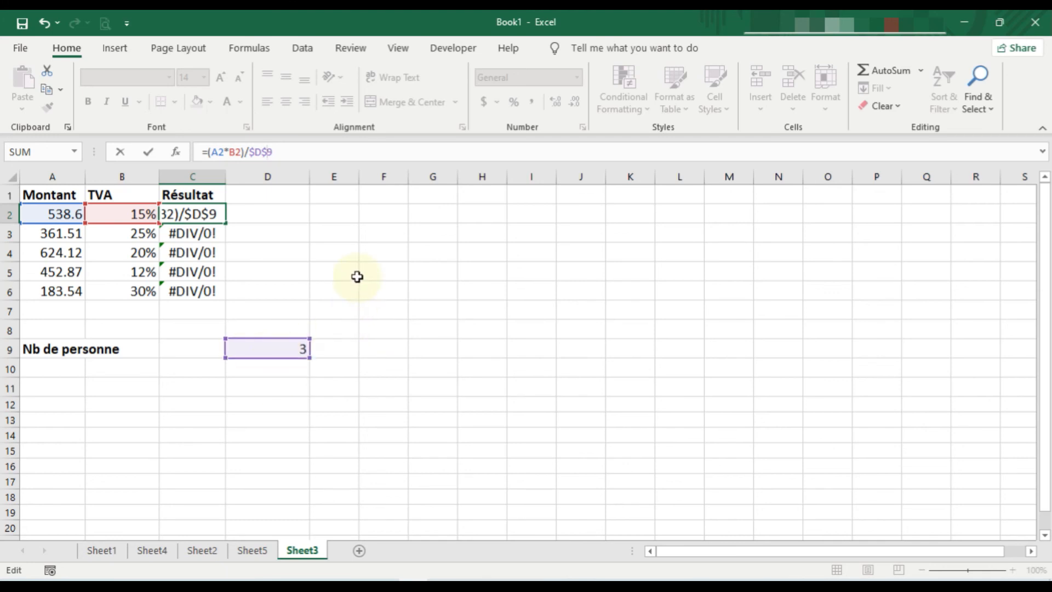
{"action": "key", "text": "Return"}
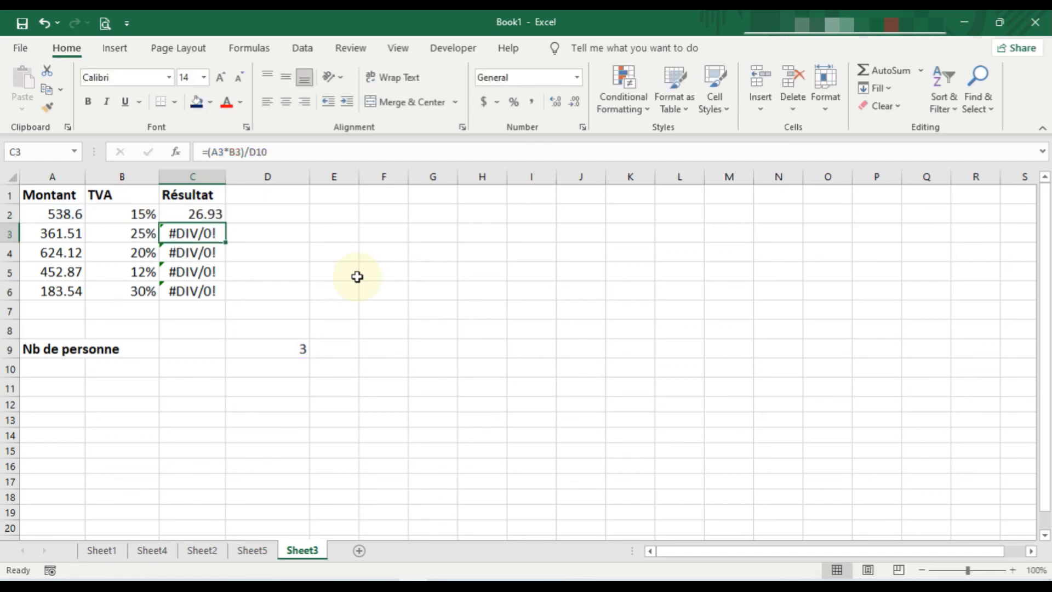
{"action": "left_click", "coordinate": [215, 215]}
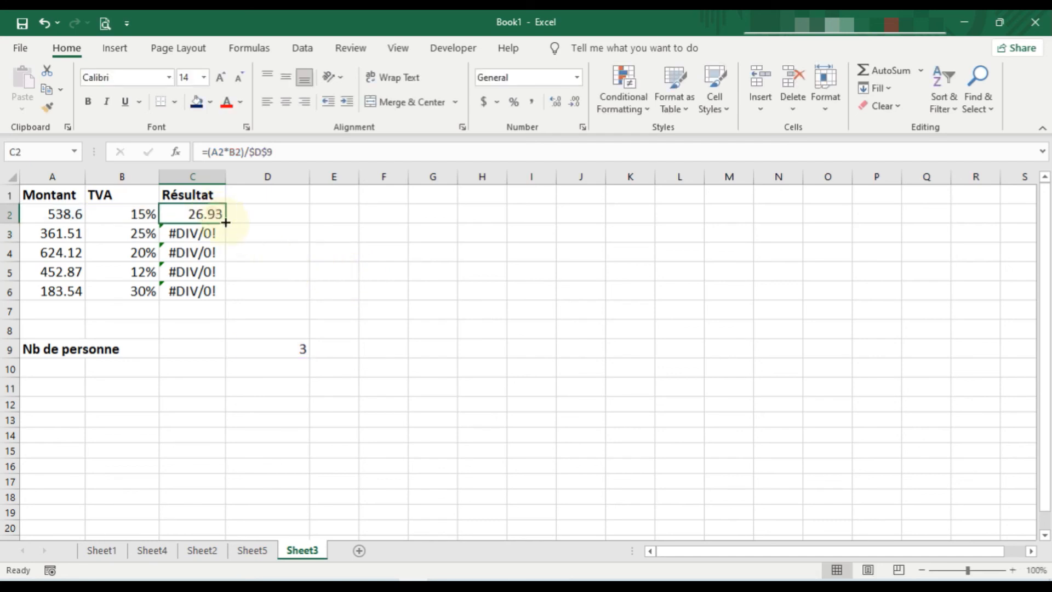
{"action": "left_click_drag", "start_coordinate": [227, 224], "coordinate": [229, 290]}
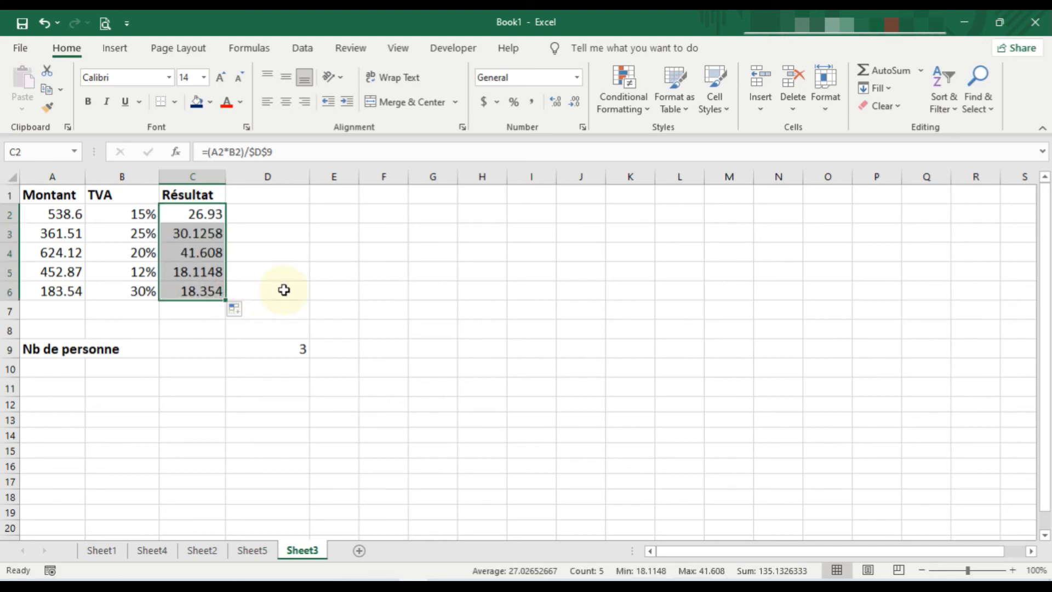
Step: Check the divisor reference in the copied formulas in C3 and C4
{"action": "left_click", "coordinate": [206, 234]}
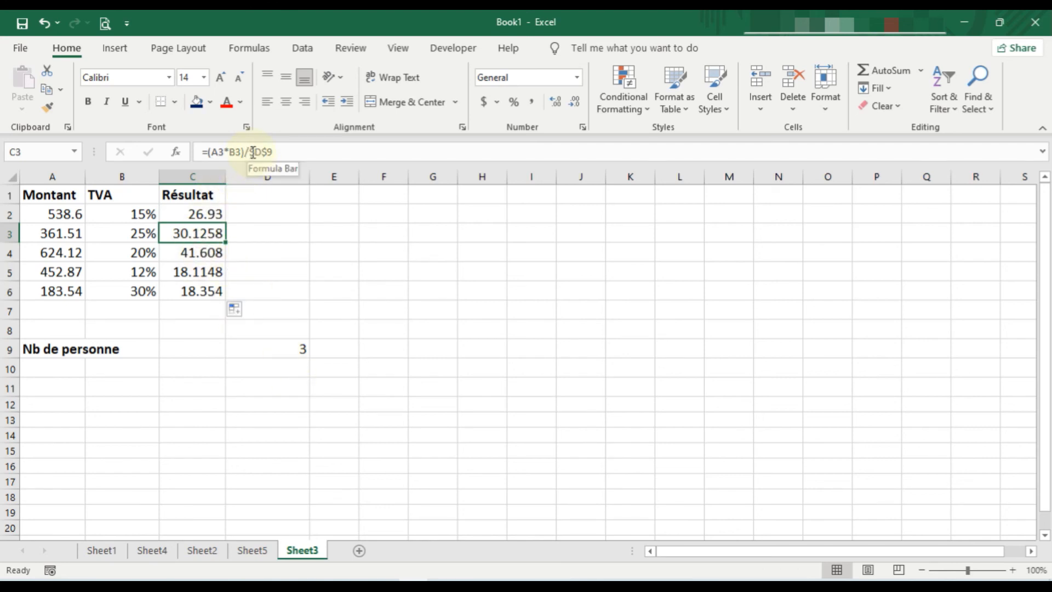
{"action": "left_click", "coordinate": [206, 253]}
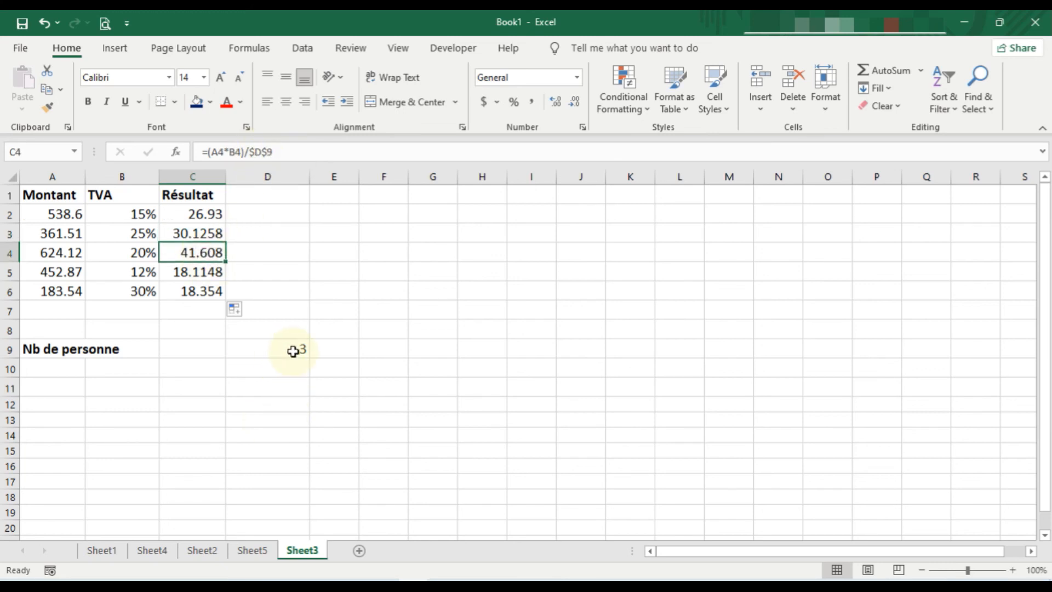
{"action": "scroll", "coordinate": [257, 343], "scroll_direction": "down", "scroll_amount": 2}
{"action": "scroll", "coordinate": [257, 343], "scroll_direction": "up", "scroll_amount": 2}
{"action": "scroll", "coordinate": [257, 343], "scroll_direction": "up", "scroll_amount": 1}
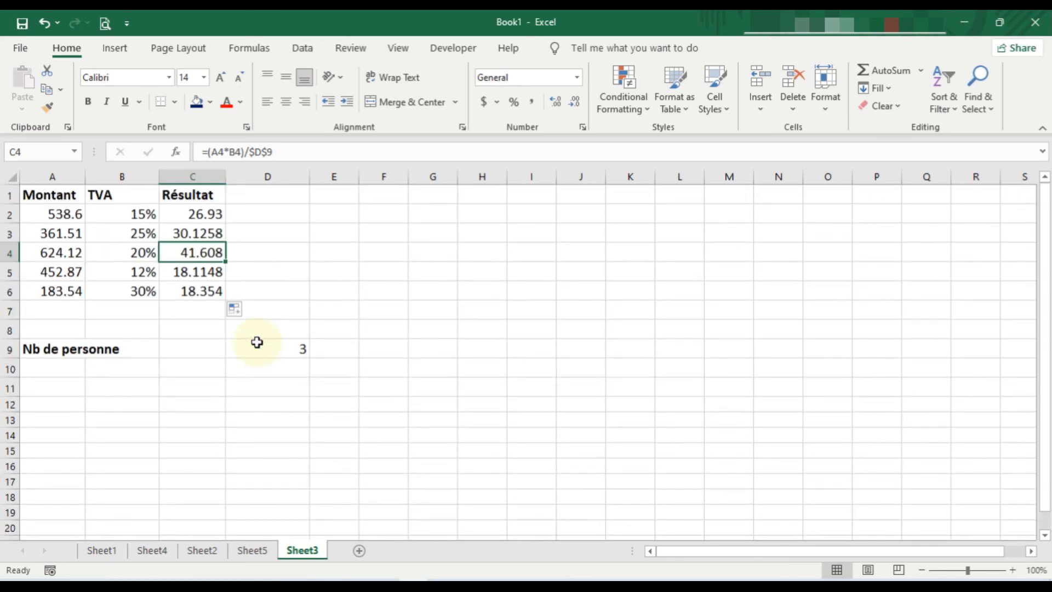